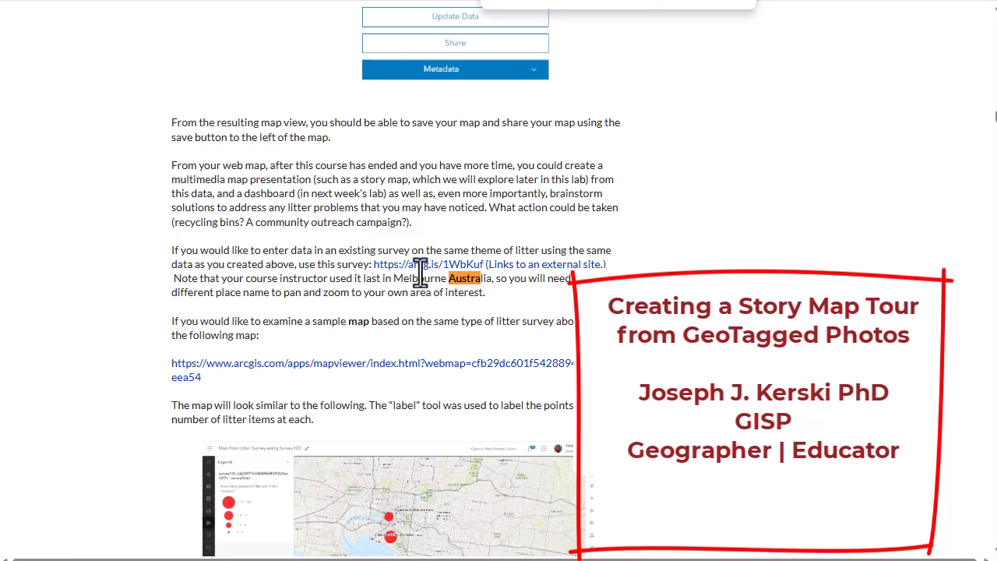
Read the lab instructions' section 4.3.4 on creating a Story Map Tour about trees
click(705, 2)
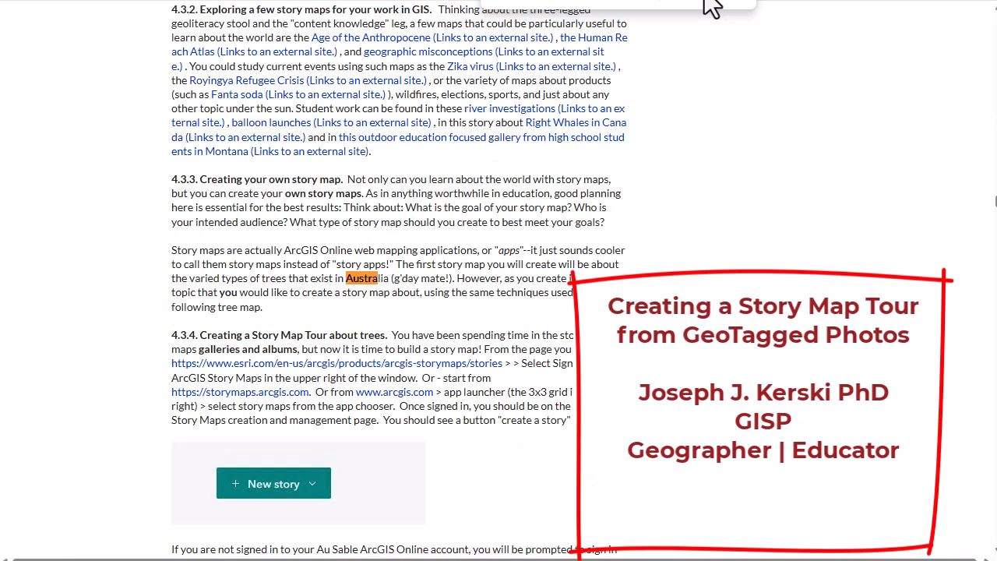
triple_click(329, 343)
scroll(439, 321, down, 3)
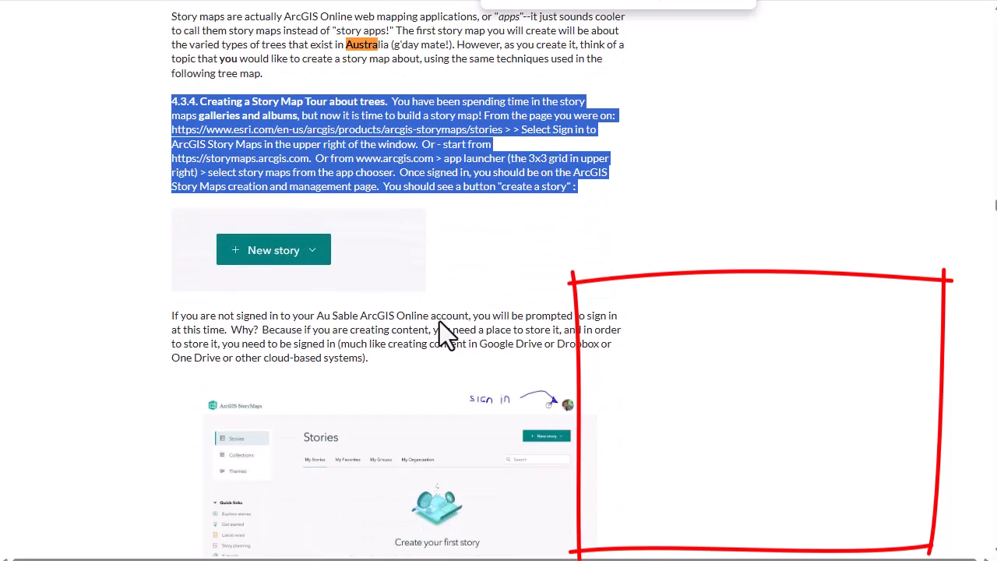
click(454, 314)
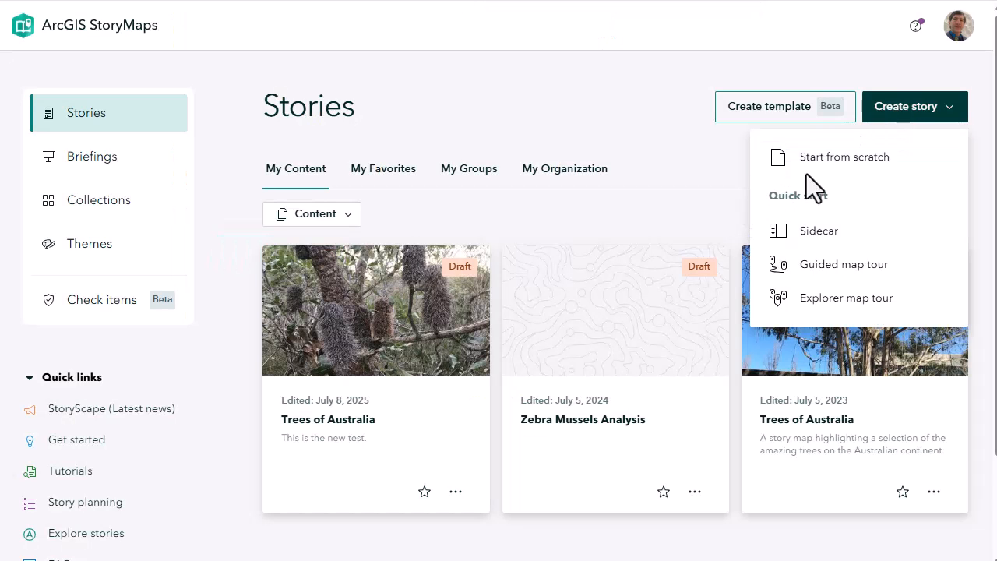
Switch to ArcGIS StoryMaps and title the new story "Trees of Australia"
click(826, 159)
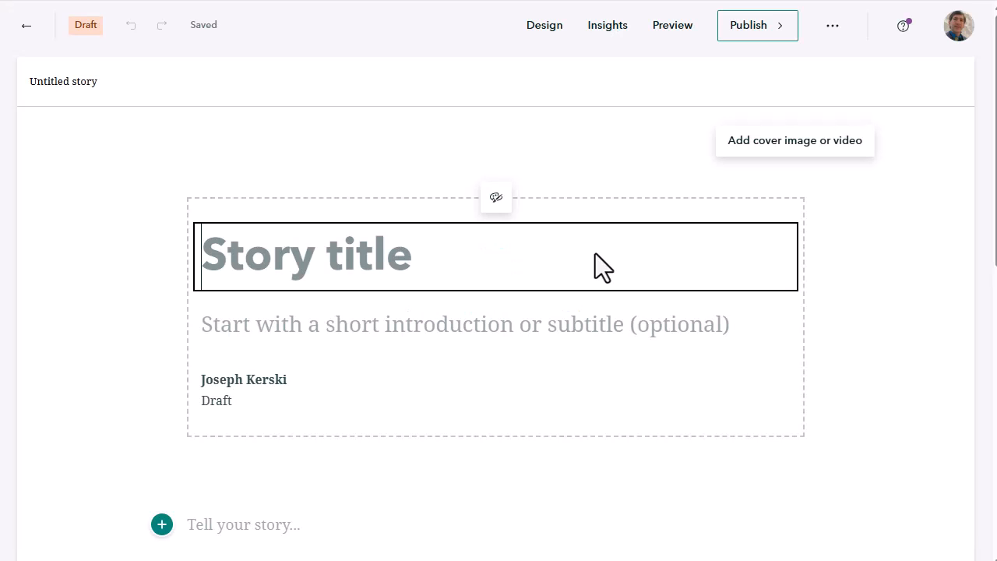
text(Trees of Aus)
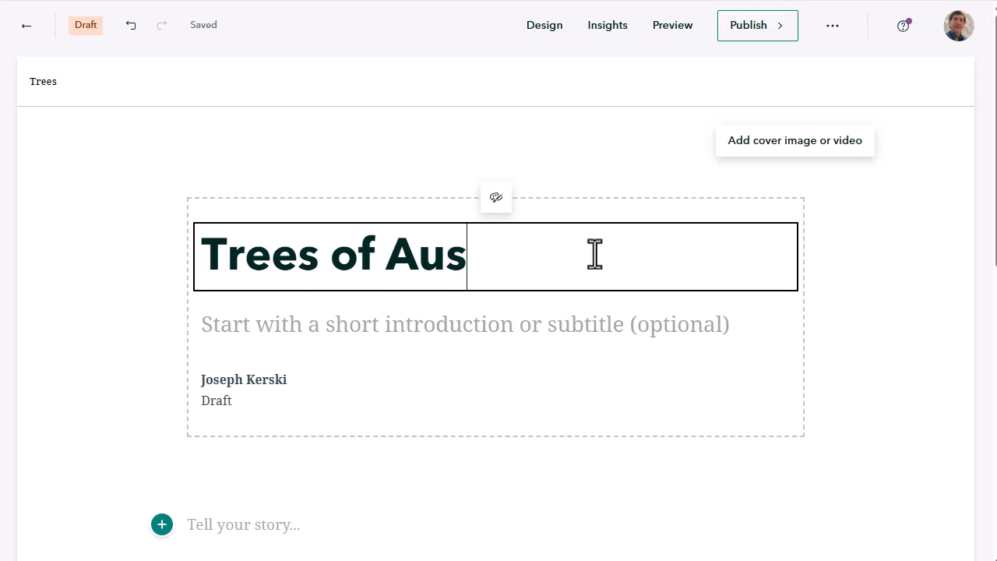
text(tralia)
Enter the subtitle "A sample of 5 amazing trees that will also illustrate the auto-location capabilities of EXIF geotagged photos."
click(534, 311)
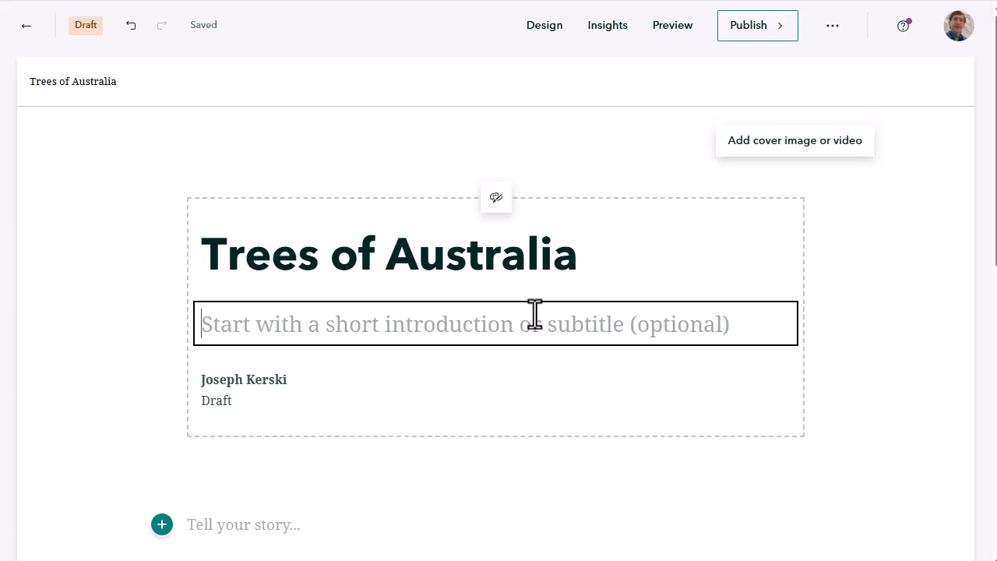
text(A sample of 5 amazing trees that will also illus)
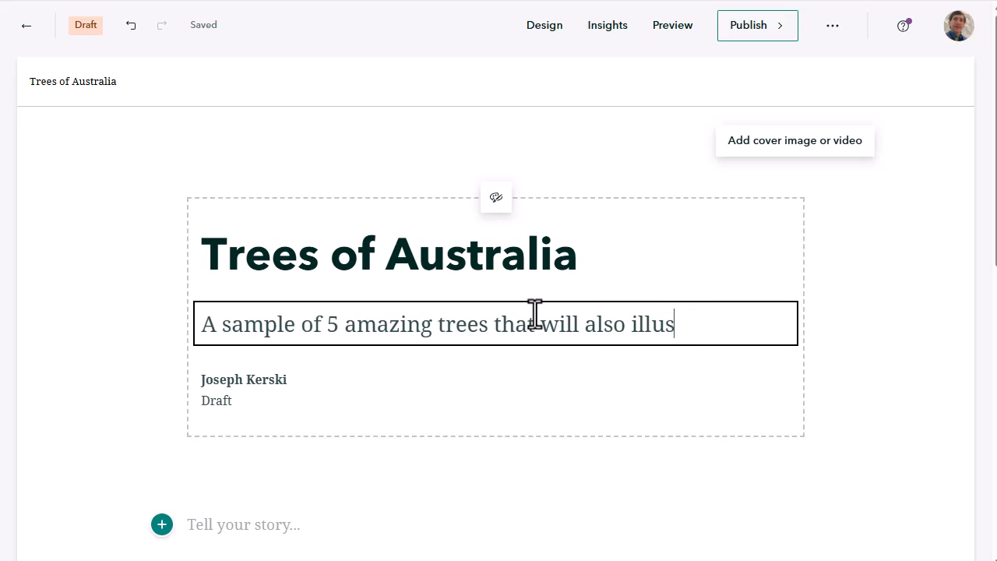
text(trate the au)
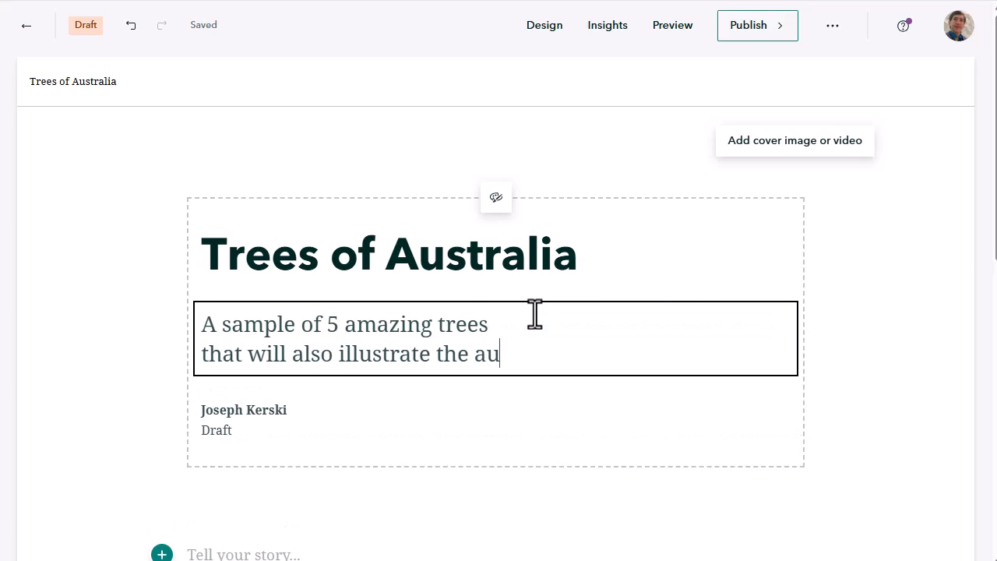
text(to-location)
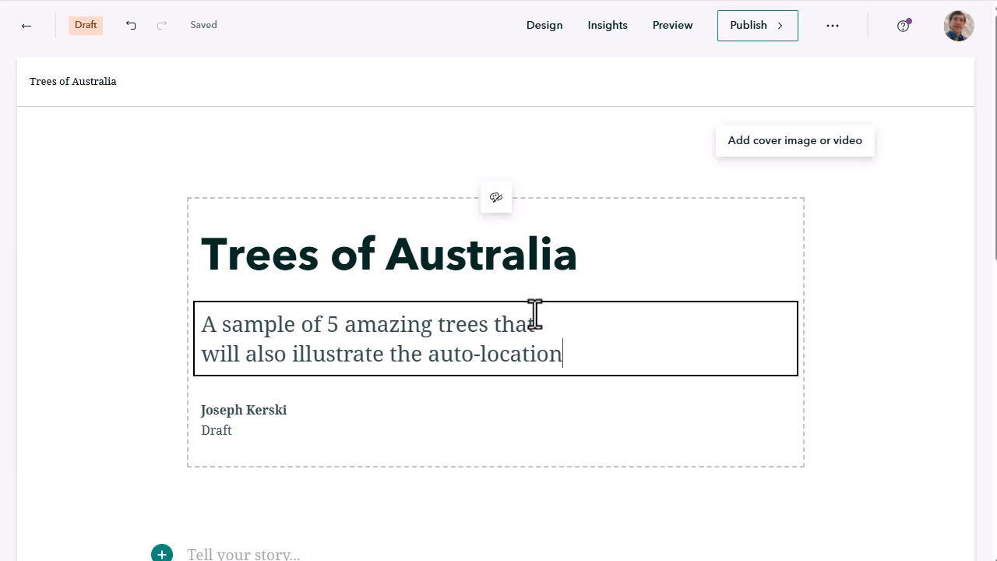
text( capabilities of EX)
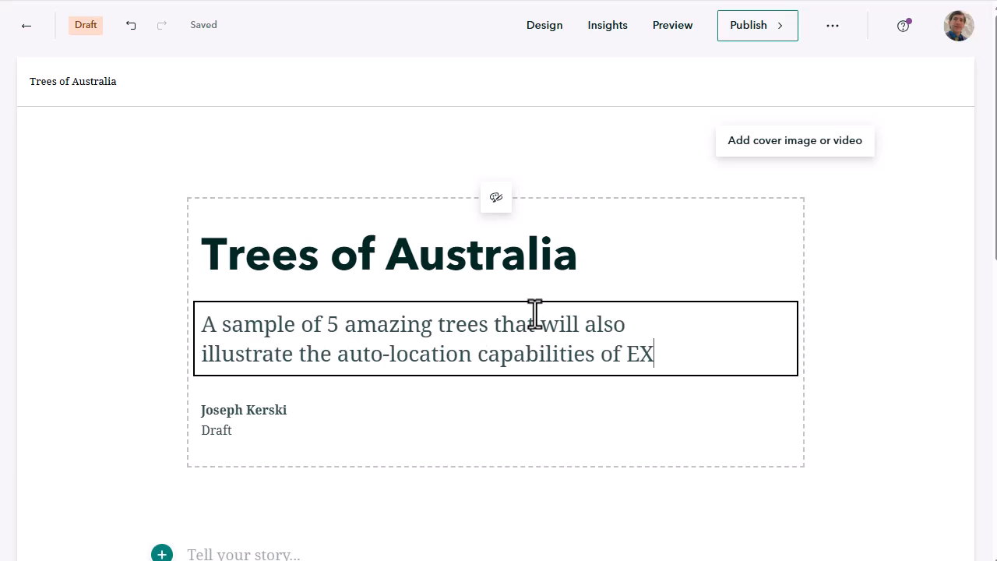
text(IF geotagged )
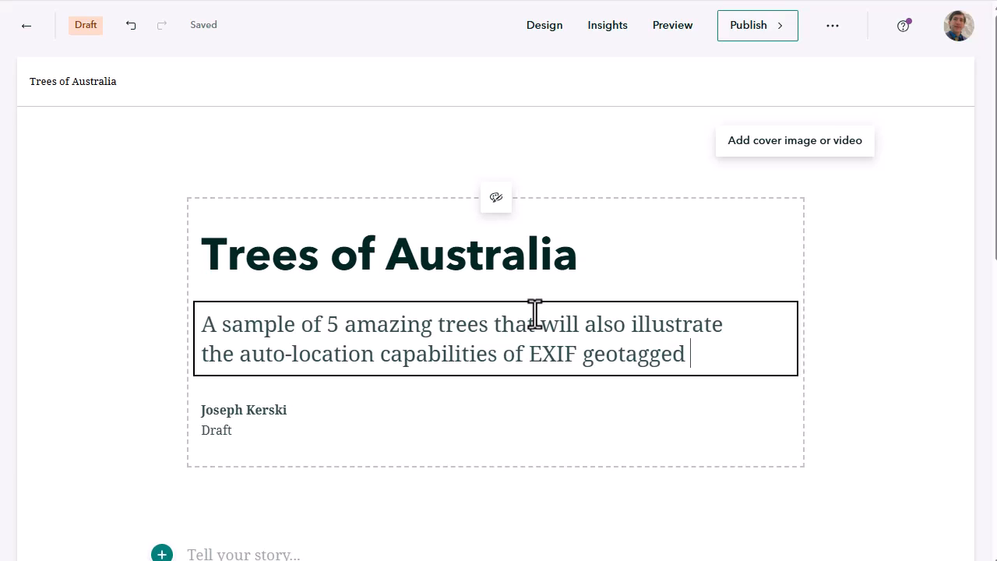
text(photos.)
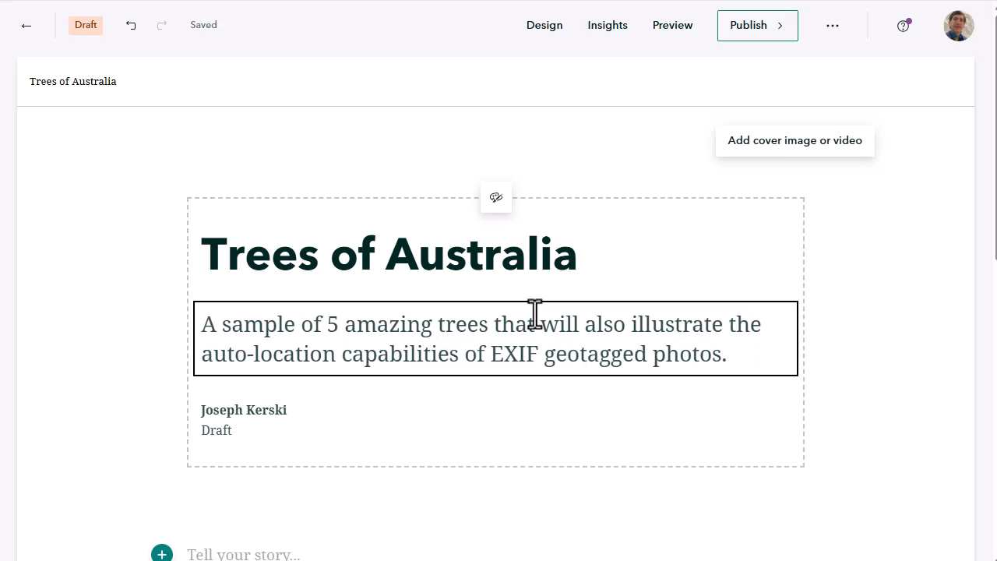
Add a Map tour block below the story's cover and choose to create it by uploading photos
scroll(535, 312, down, 3)
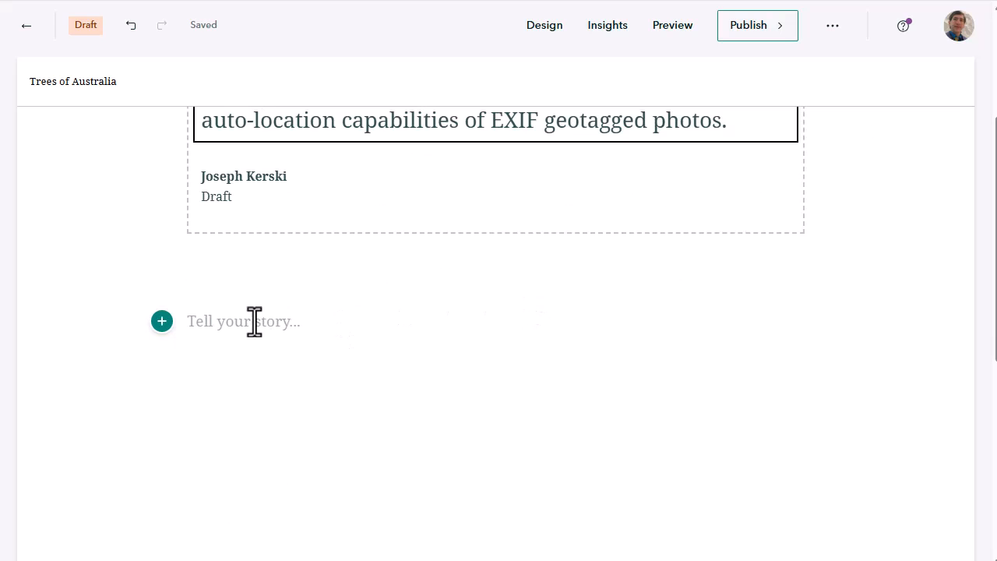
click(162, 322)
scroll(245, 334, down, 5)
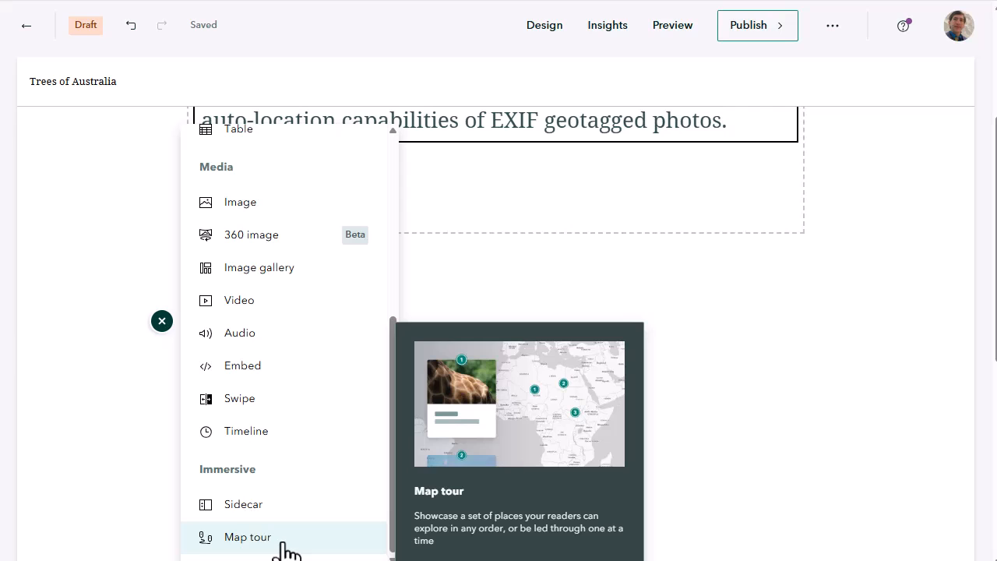
click(282, 543)
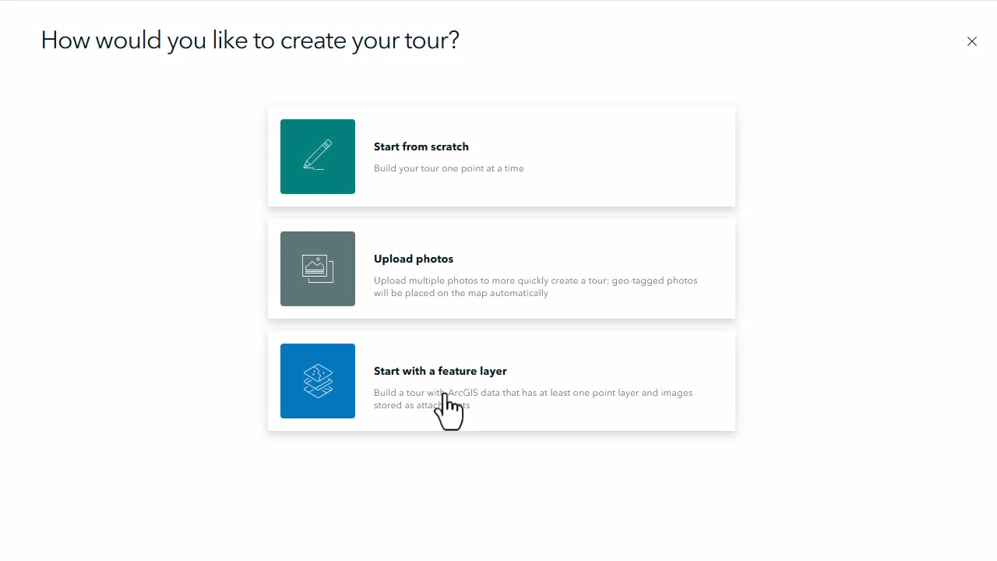
click(451, 292)
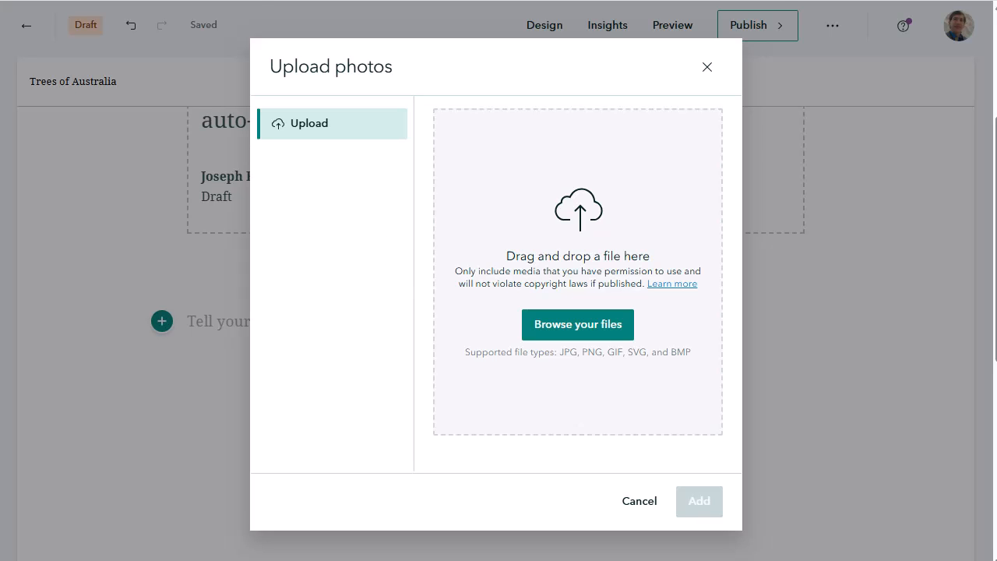
Download the "Geotagged Photos of Australia Trees in EXIF" zip file from the instructor's teaching page linked in the lab instructions
click(187, 2)
scroll(359, 173, down, 4)
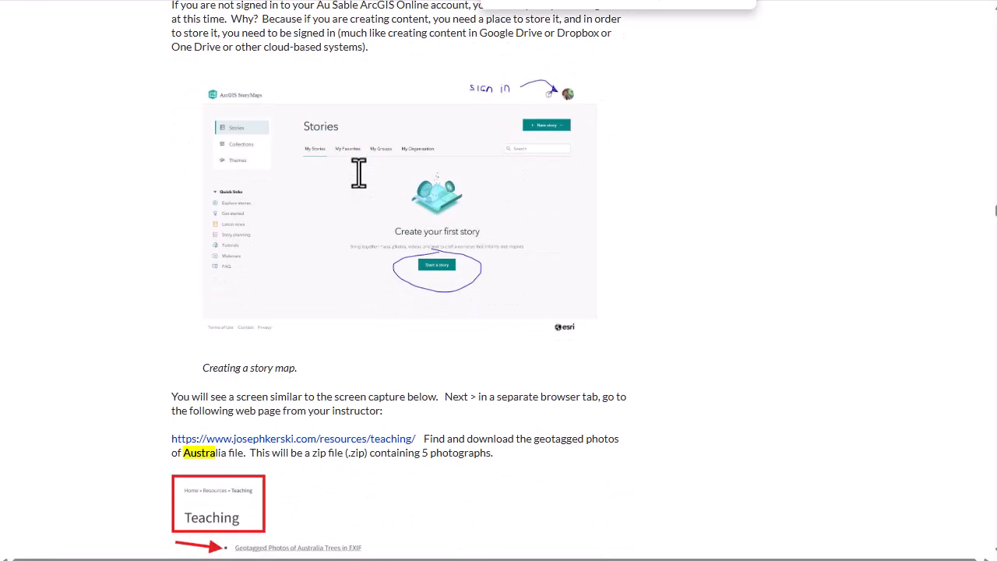
scroll(359, 173, down, 3)
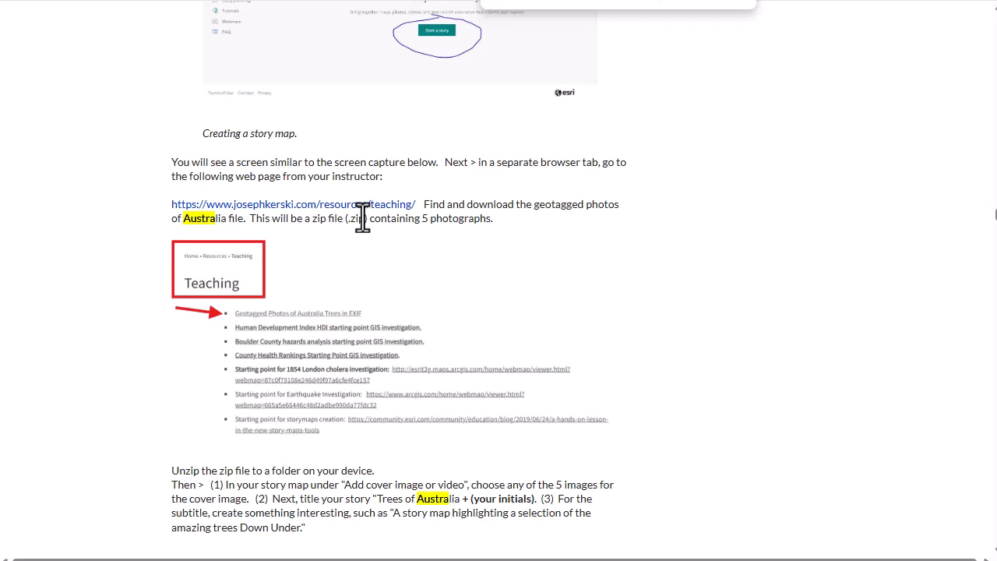
click(363, 206)
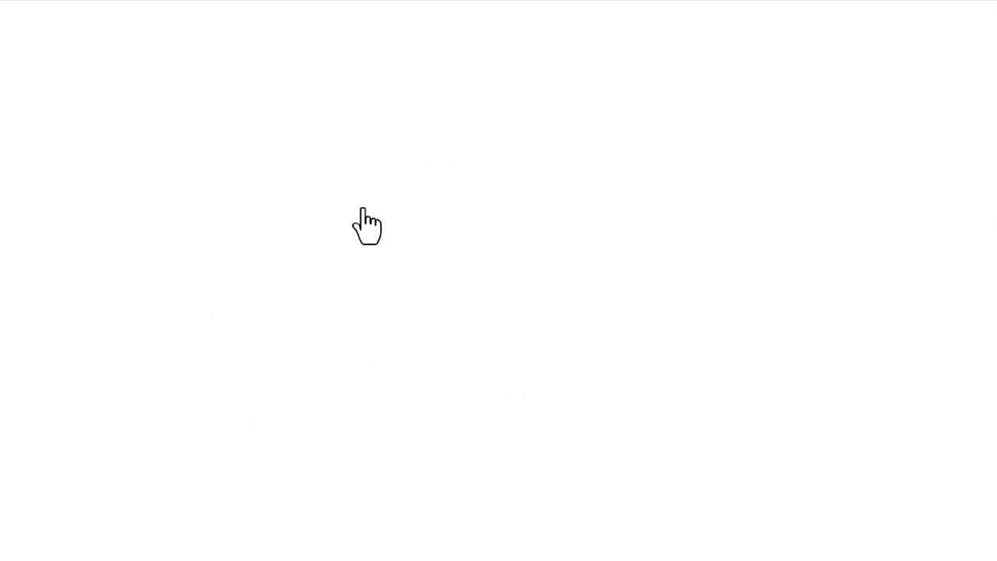
scroll(545, 187, down, 6)
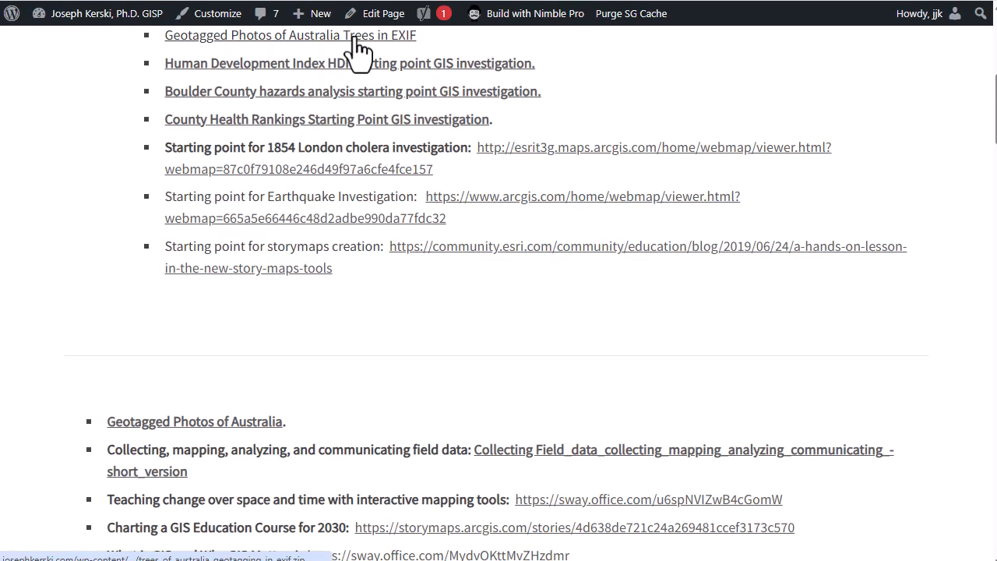
click(355, 39)
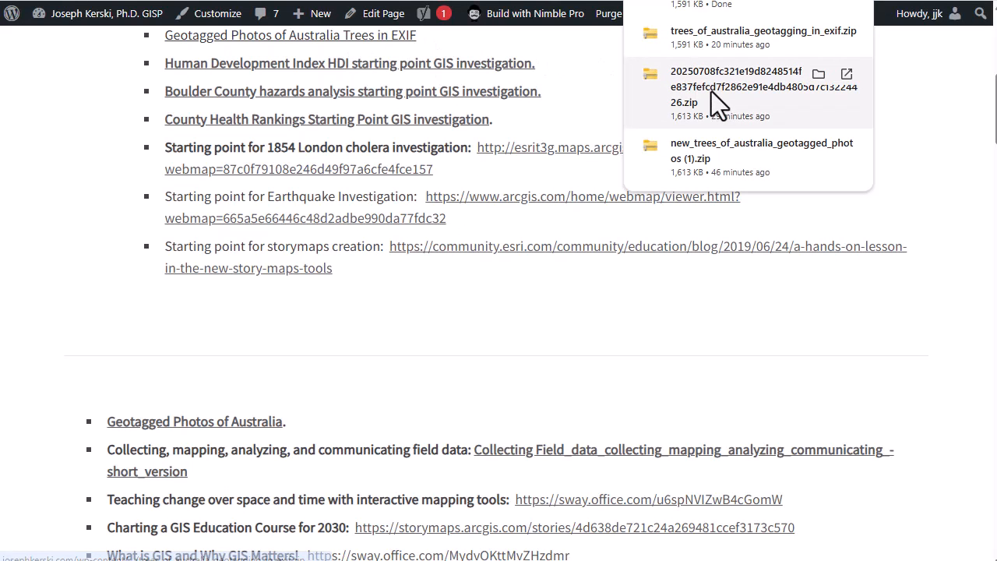
Open the downloaded zip's folder in File Explorer and create a folder there named july_2025_trees_of_australia_geotagging_in_exif
click(830, 7)
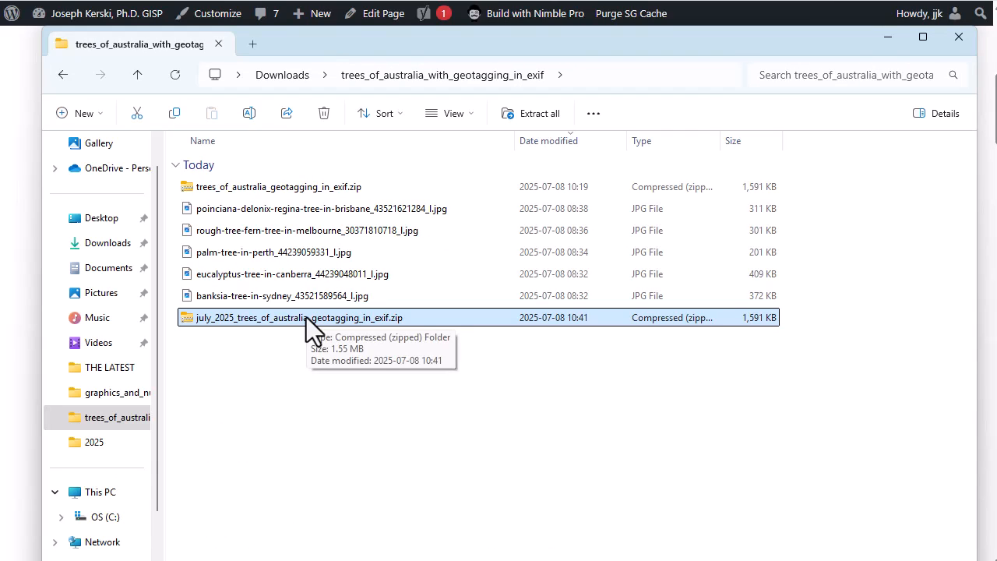
key(ctrl+shift+n)
text(july_)
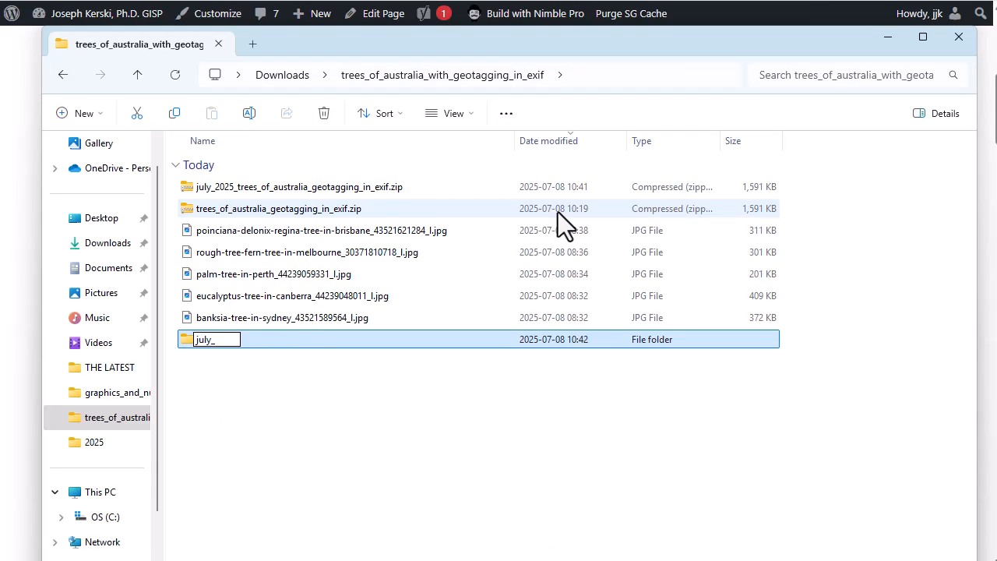
text(2025_trees_of_australia_geotagging_)
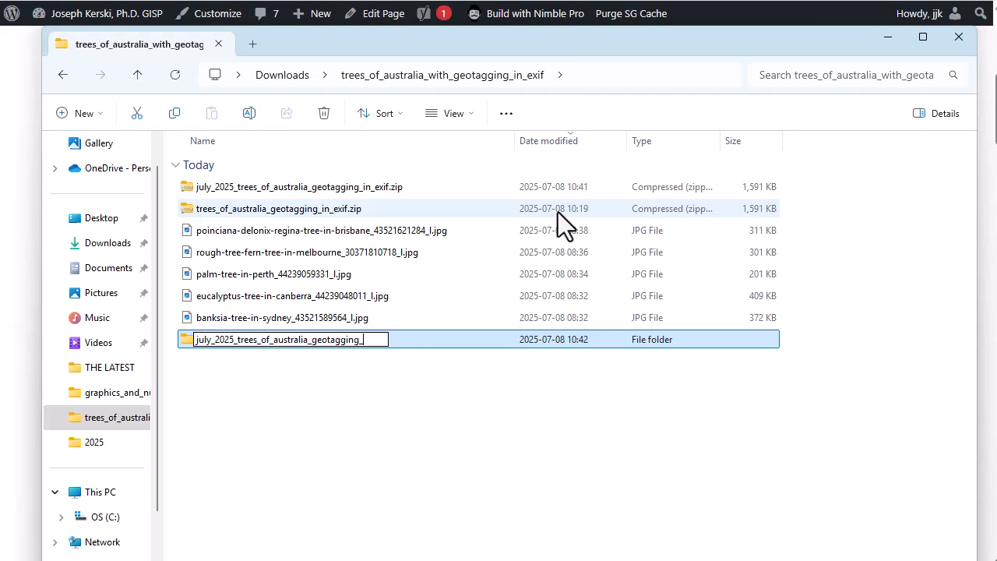
text(in_exif)
key(Return)
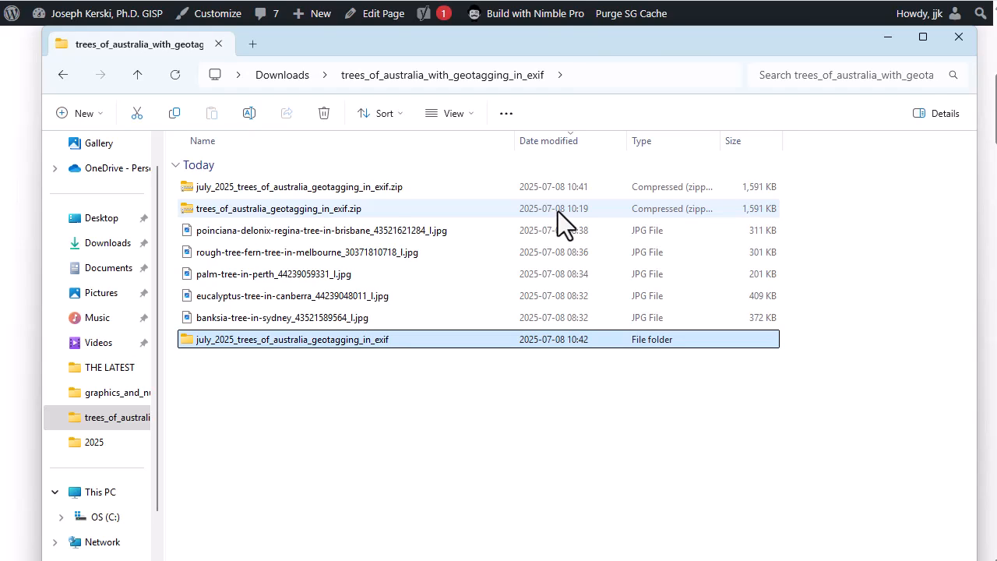
Move july_2025_trees_of_australia_geotagging_in_exif.zip into the new folder, extract its photos, and widen the name column to show full file names
click(358, 211)
drag(360, 194, 308, 344)
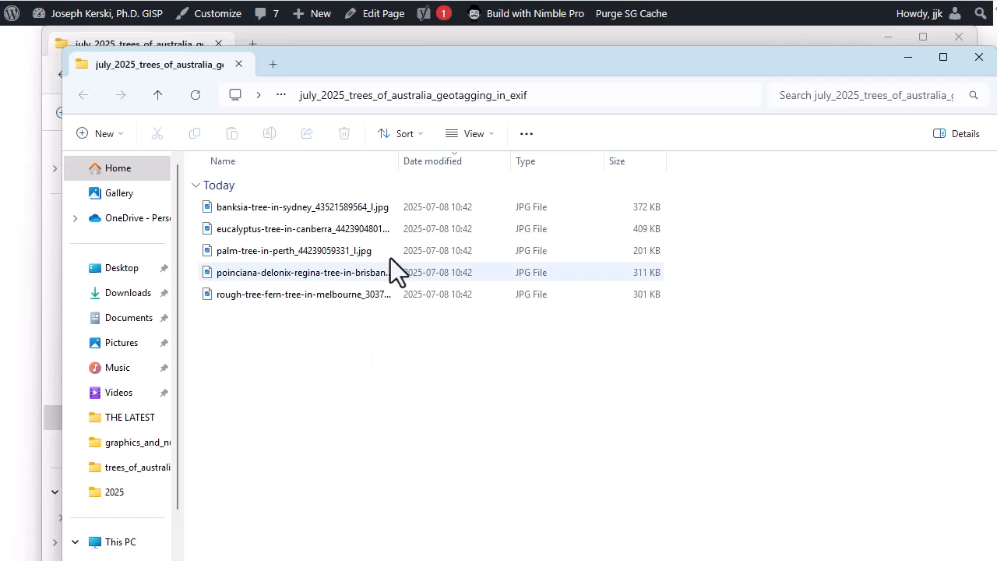
drag(401, 165, 493, 167)
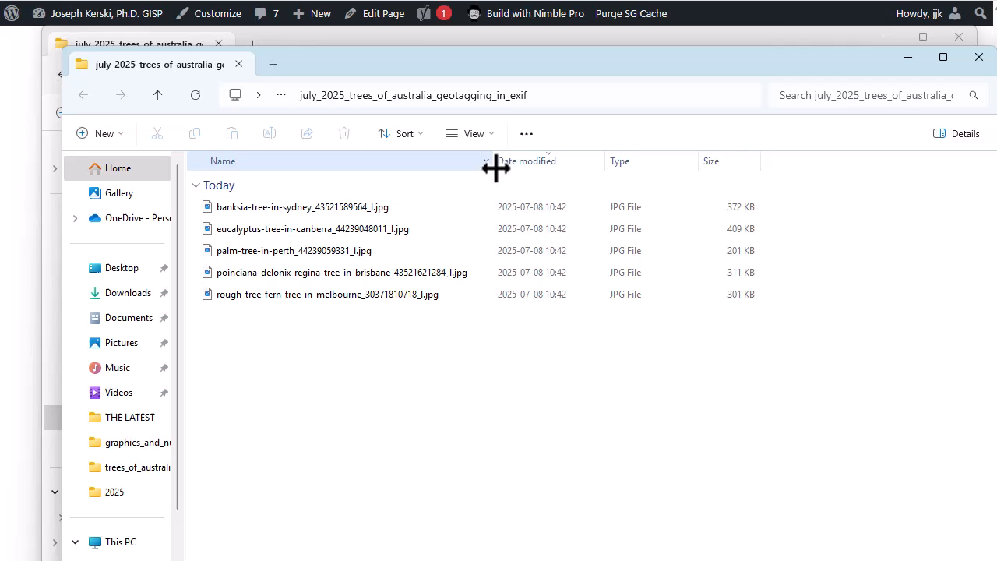
Inspect the GPS latitude and longitude in the detailed properties of the eucalyptus-tree-in-canberra photo
right_click(365, 233)
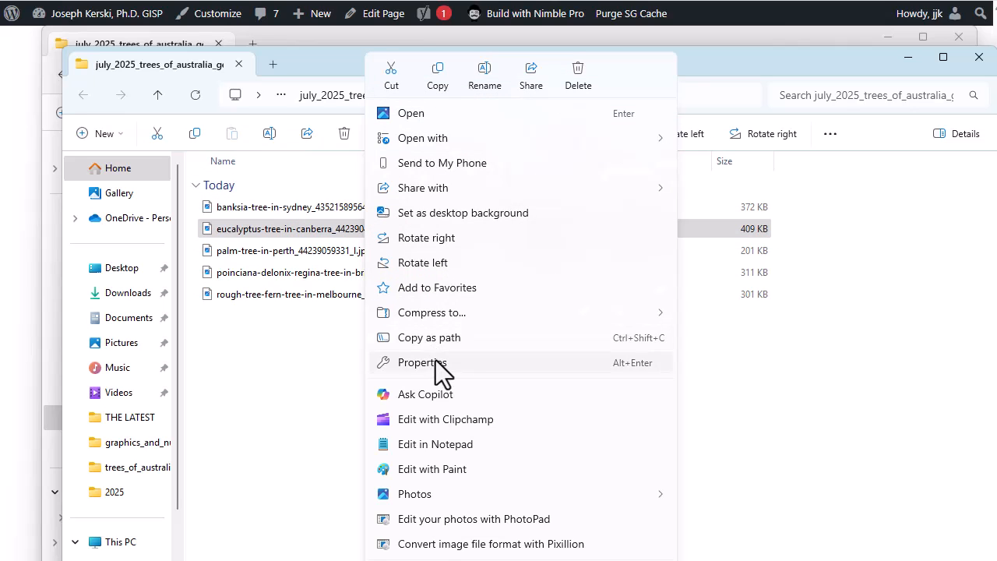
click(436, 363)
click(545, 270)
scroll(562, 367, down, 10)
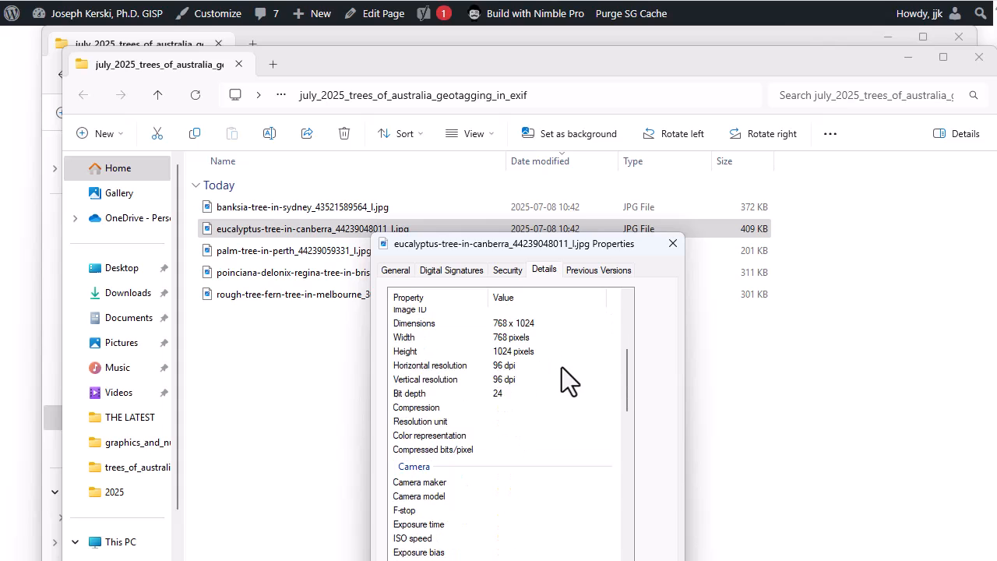
scroll(562, 367, down, 5)
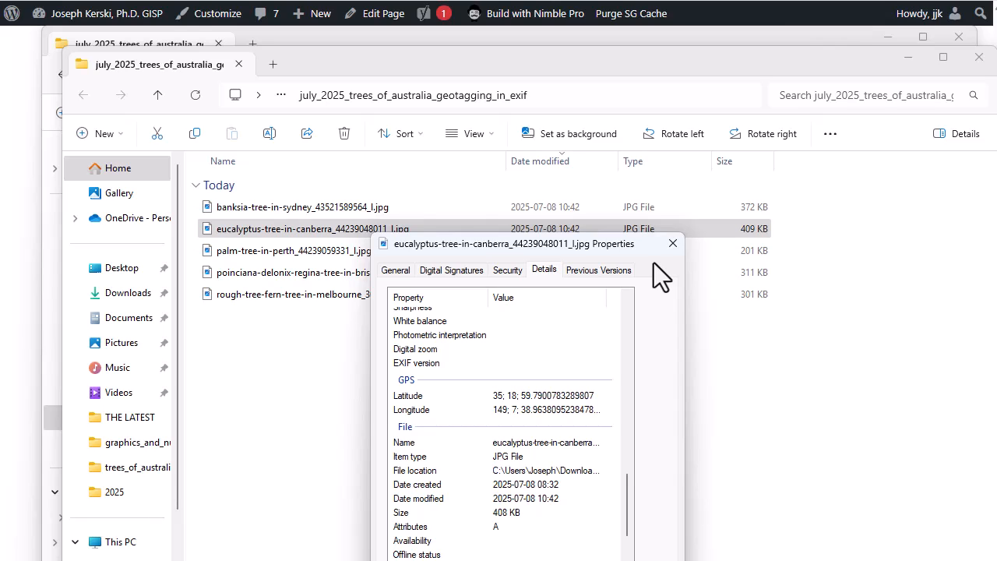
click(673, 243)
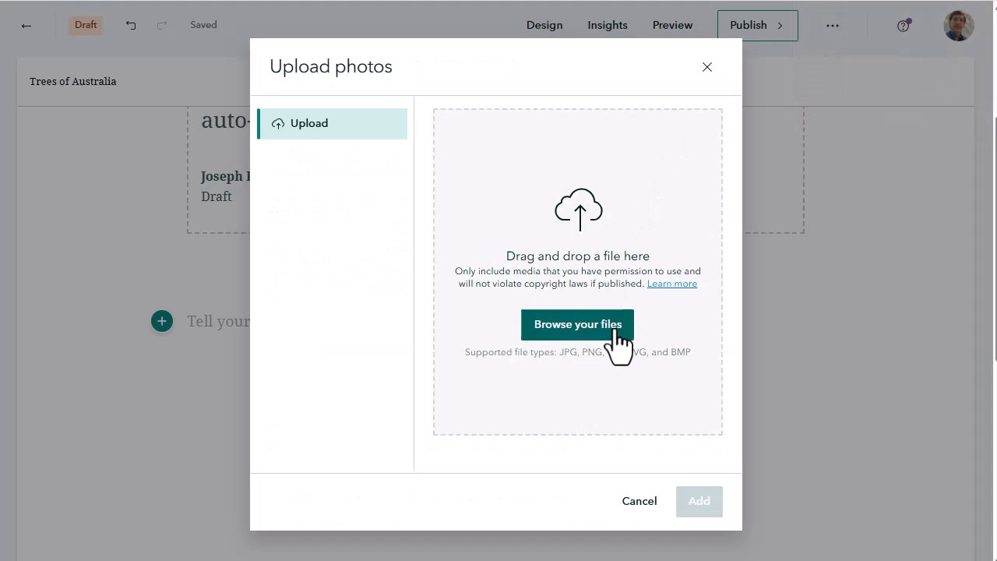
Browse for files in the story's photo upload and go to the trees of Australia folder
click(614, 328)
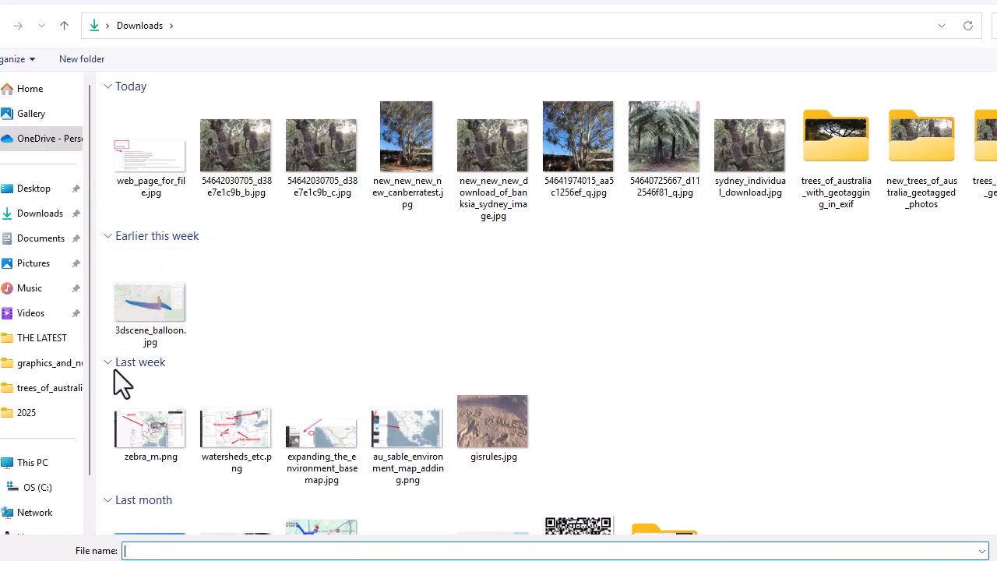
click(66, 388)
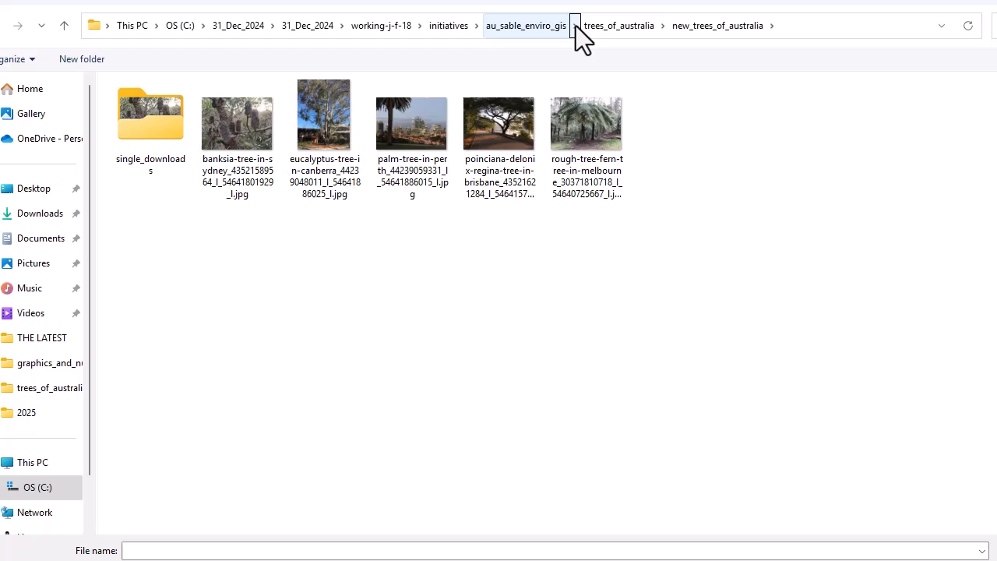
click(581, 25)
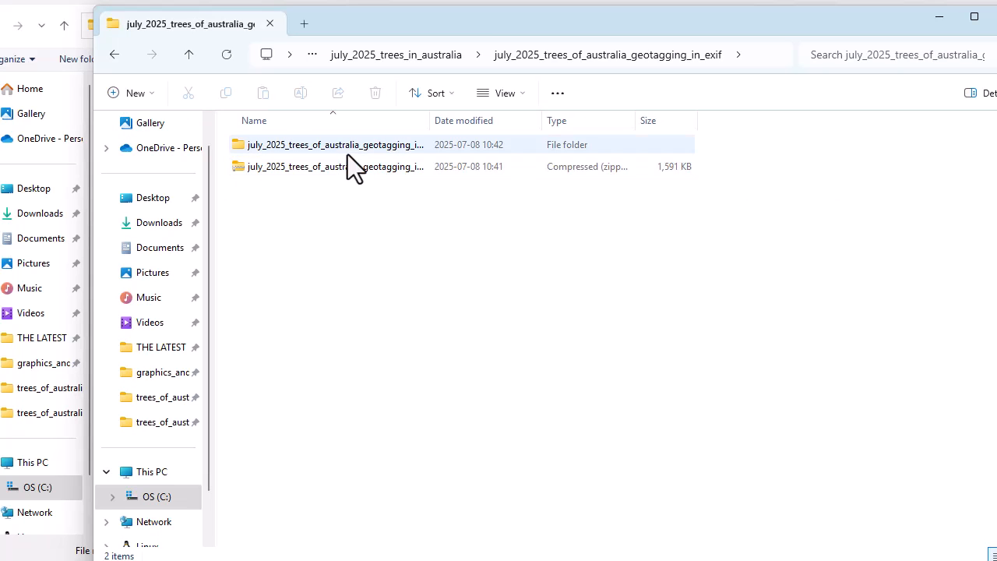
Open the extracted july_2025_trees_of_australia_geotagging_in_exif folder and check the GPS details of the palm-tree-in-perth photo
click(348, 153)
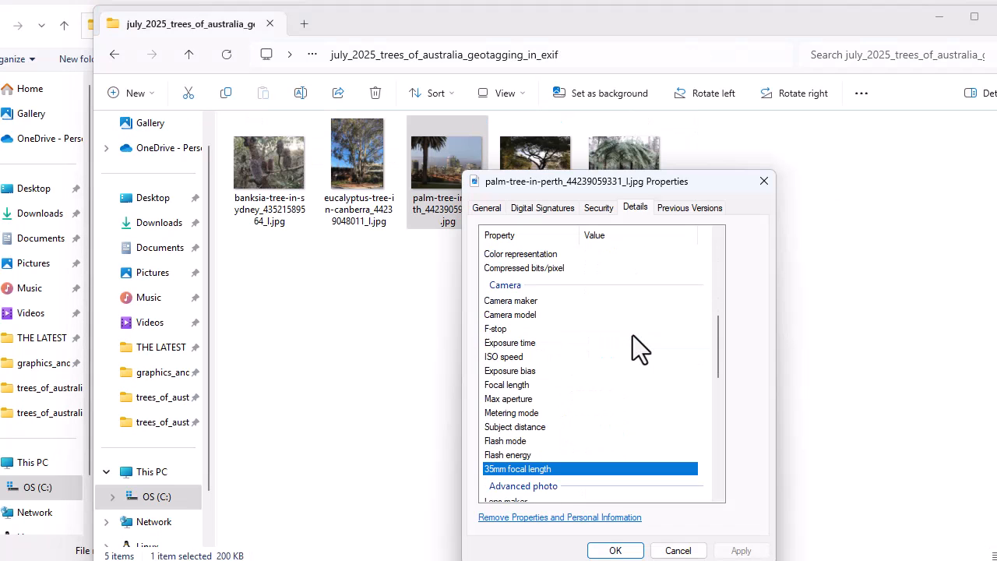
scroll(635, 349, down, 5)
scroll(633, 337, down, 4)
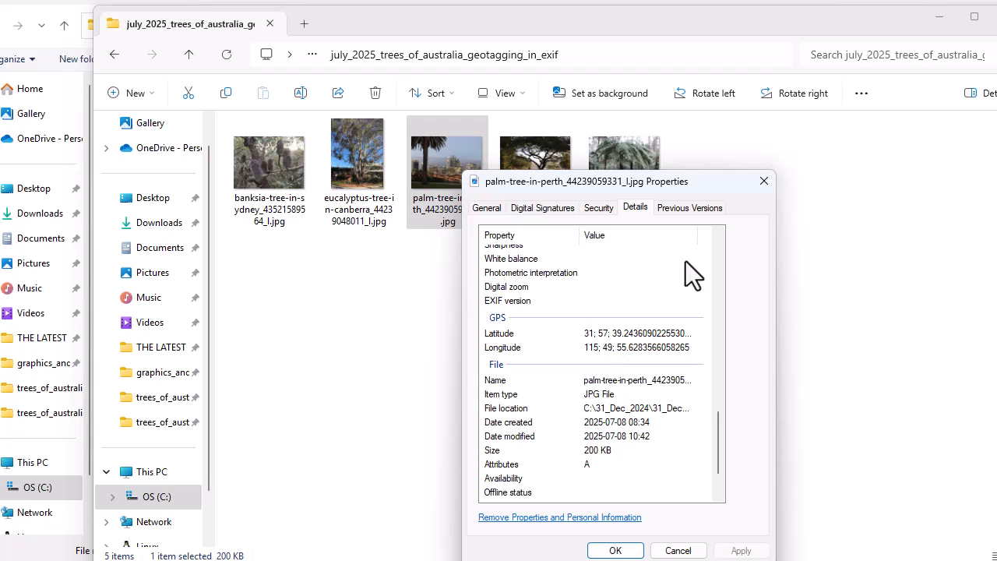
click(767, 181)
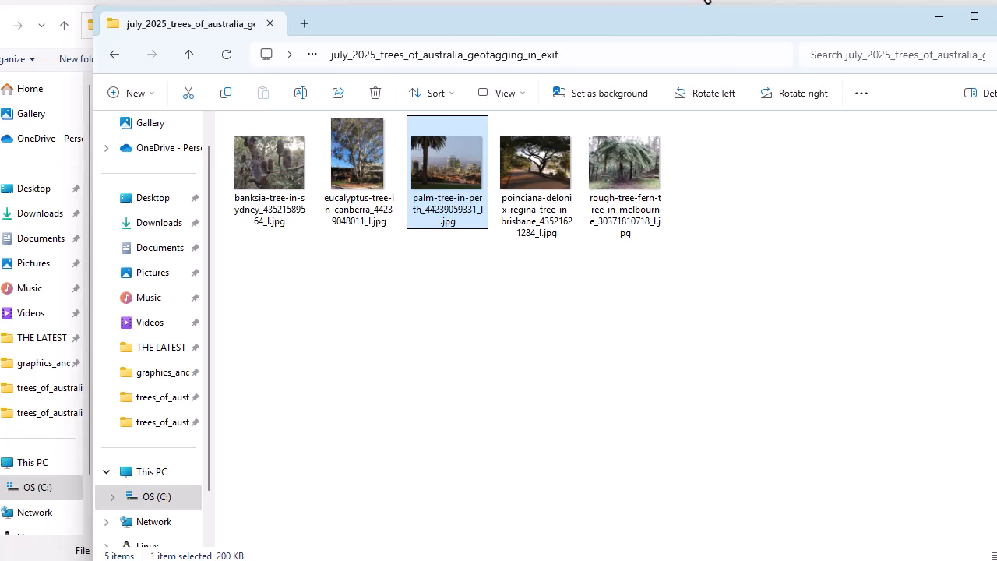
Open the nested july_2025_trees_of_australia_geotagging_in_exif folder in the upload's file chooser and load all five tree photos
key(alt+Tab)
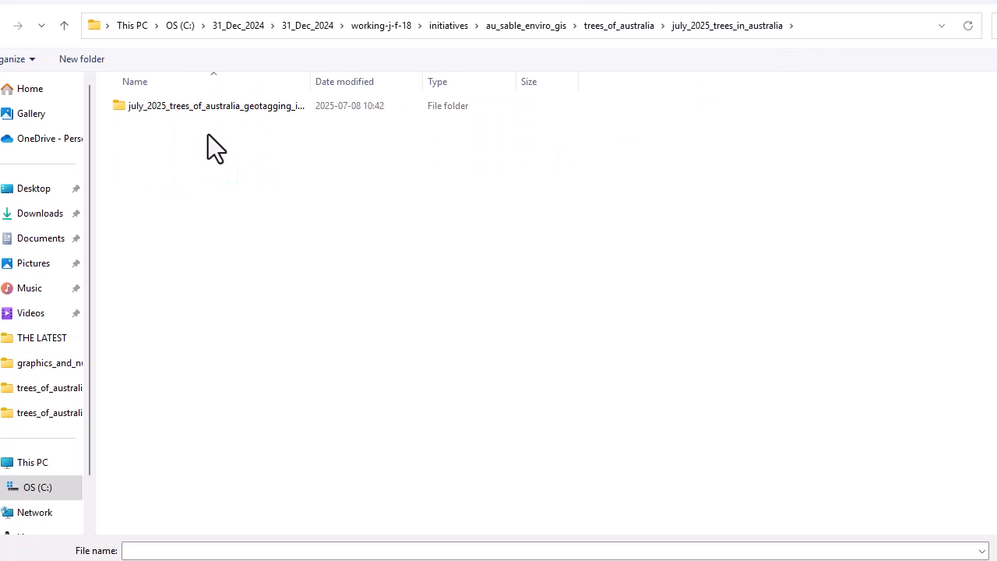
double_click(211, 111)
double_click(226, 110)
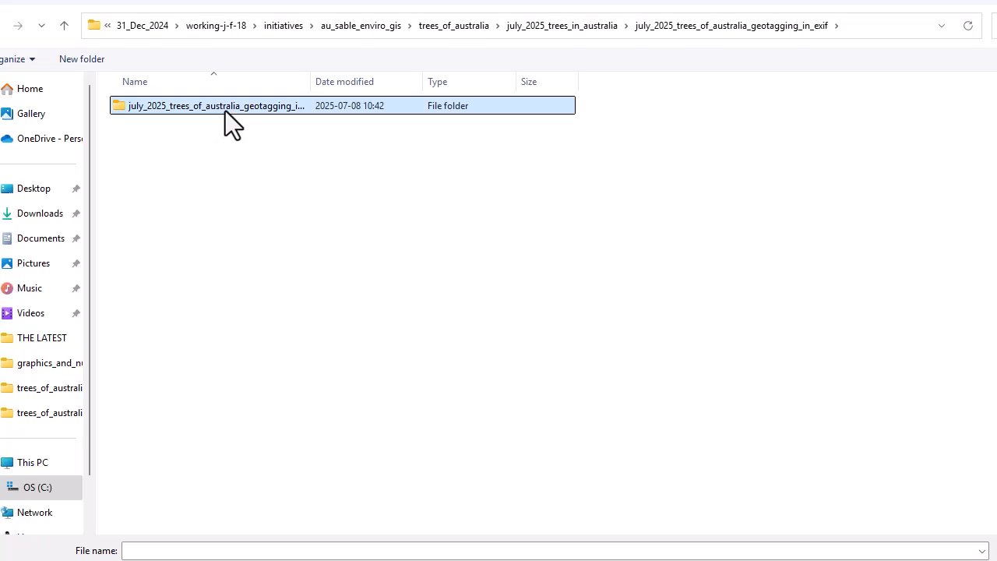
drag(597, 256, 184, 152)
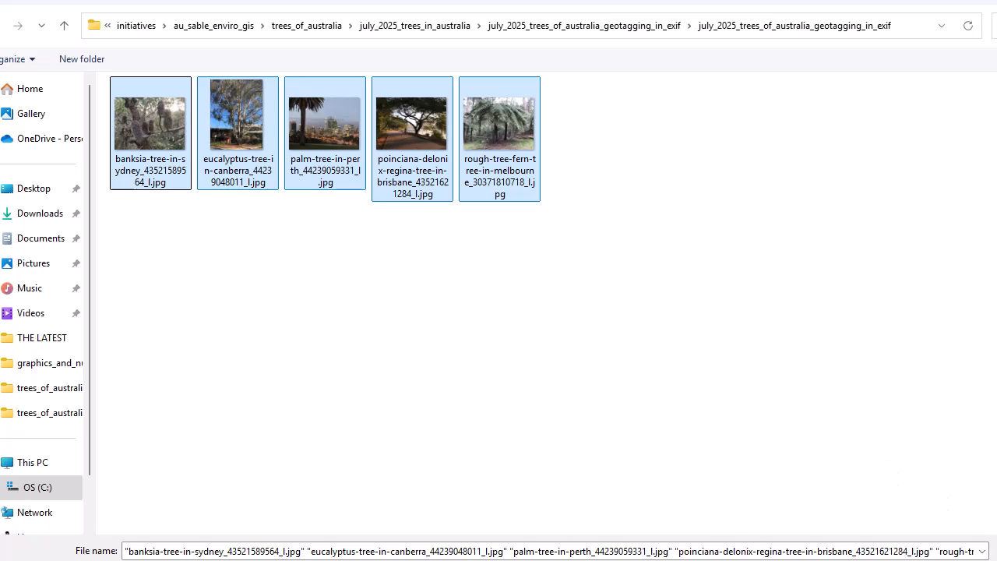
key(Return)
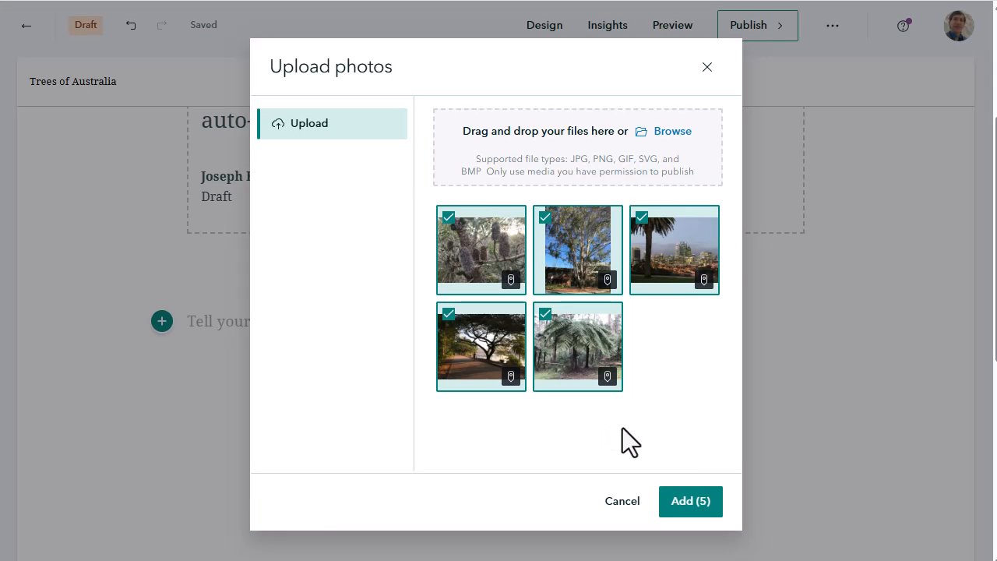
Check the lesson instructions for the required order of the uploaded photos
click(140, 1)
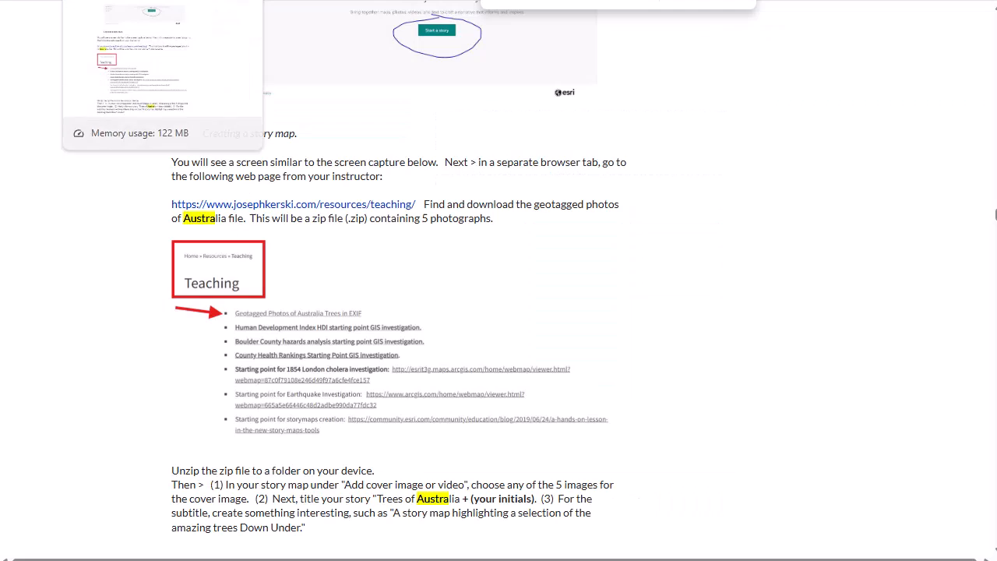
scroll(387, 273, down, 3)
scroll(387, 273, down, 10)
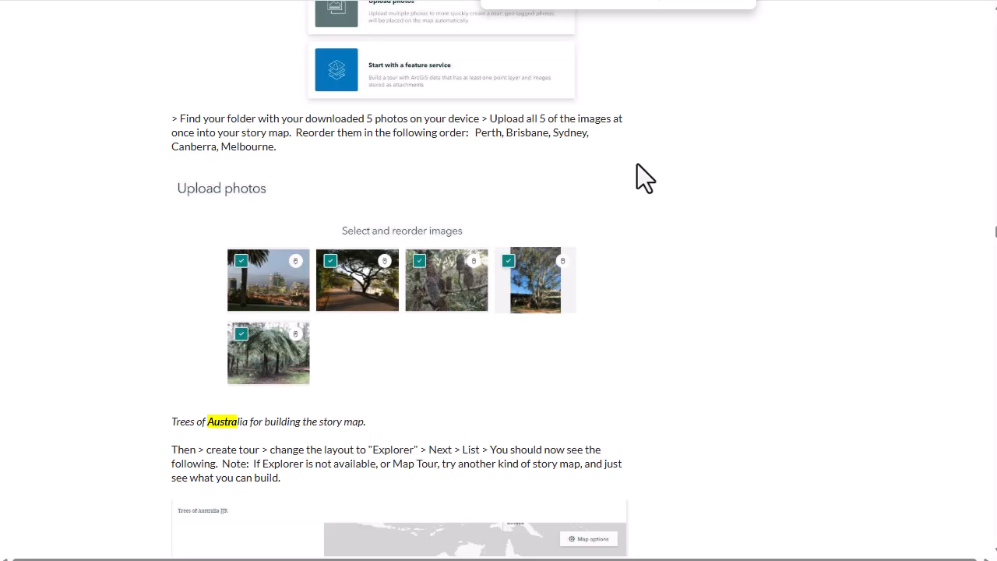
click(623, 1)
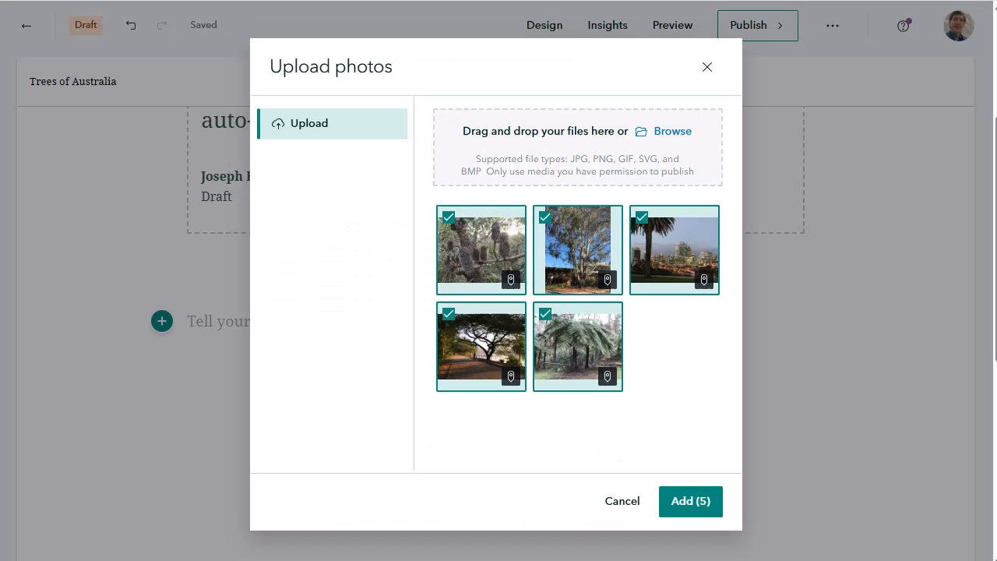
Add the five uploaded photos as a map tour and choose the Explorer tour List layout
click(690, 502)
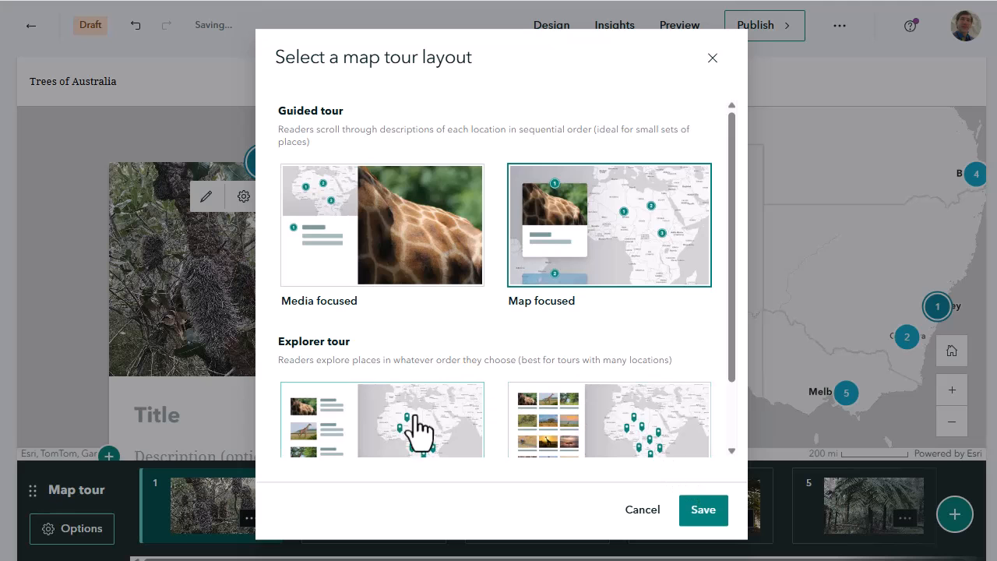
scroll(408, 417, down, 1)
click(406, 410)
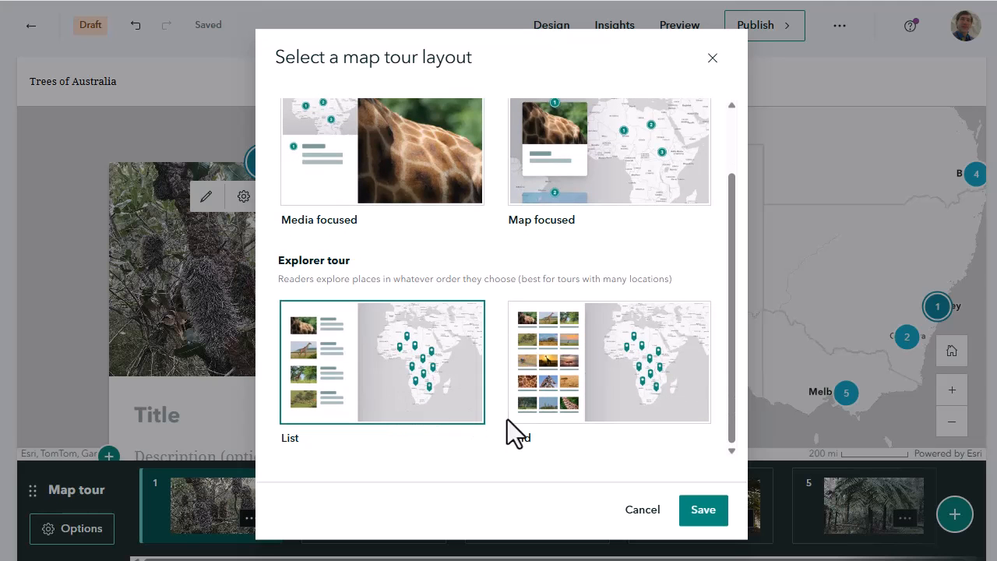
click(701, 509)
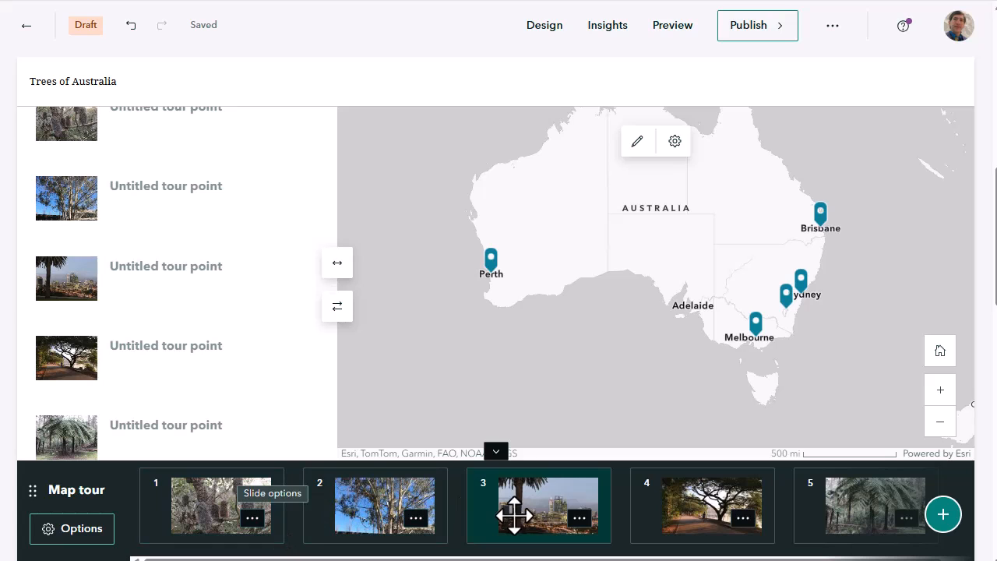
Reorder the map tour so the Perth palm photo is first and the Brisbane poinciana photo is second
drag(545, 511, 191, 523)
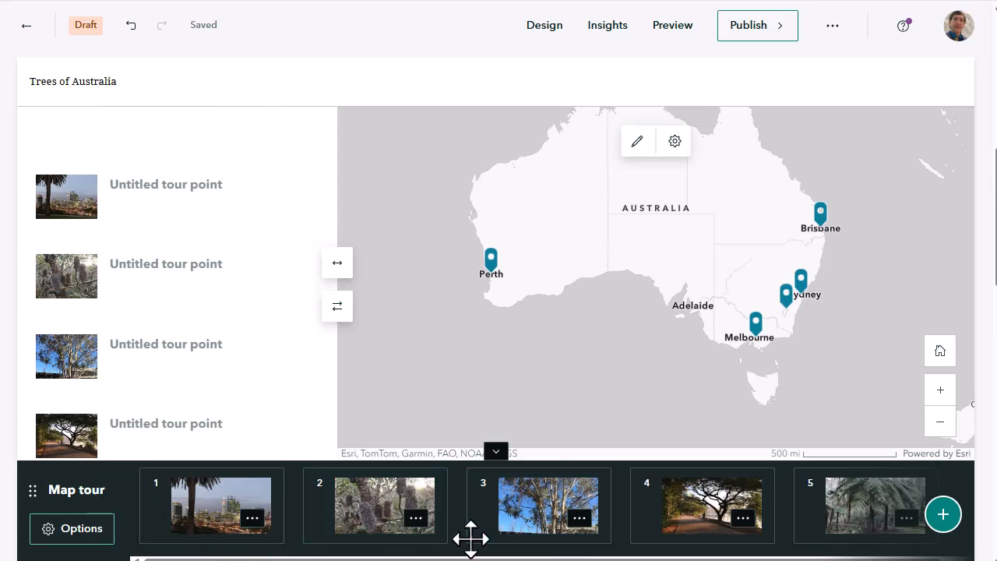
drag(724, 536, 366, 534)
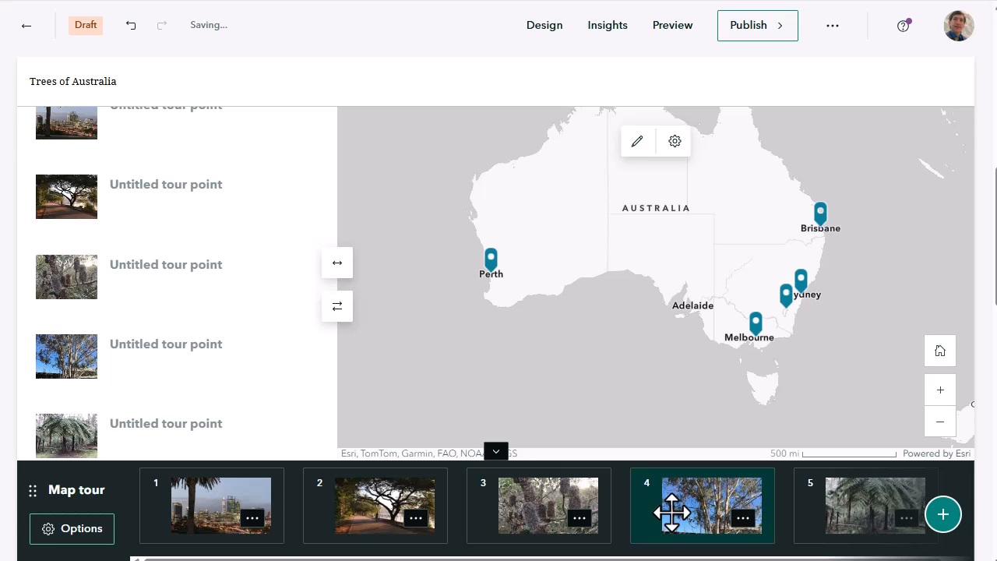
drag(316, 216, 574, 203)
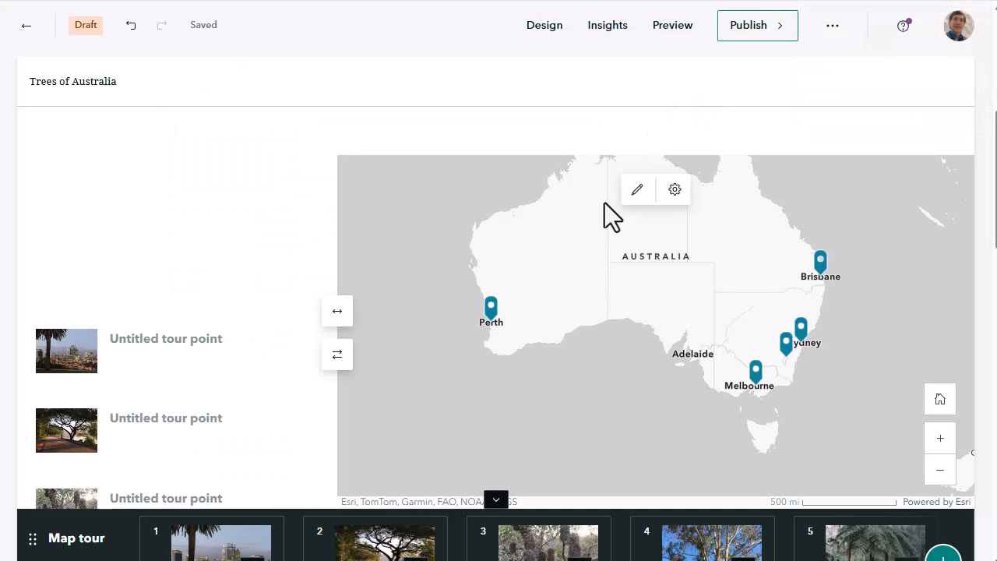
Open the Brisbane tour point and title it "Poinciana delonix regina tree in Brisbane"
click(283, 360)
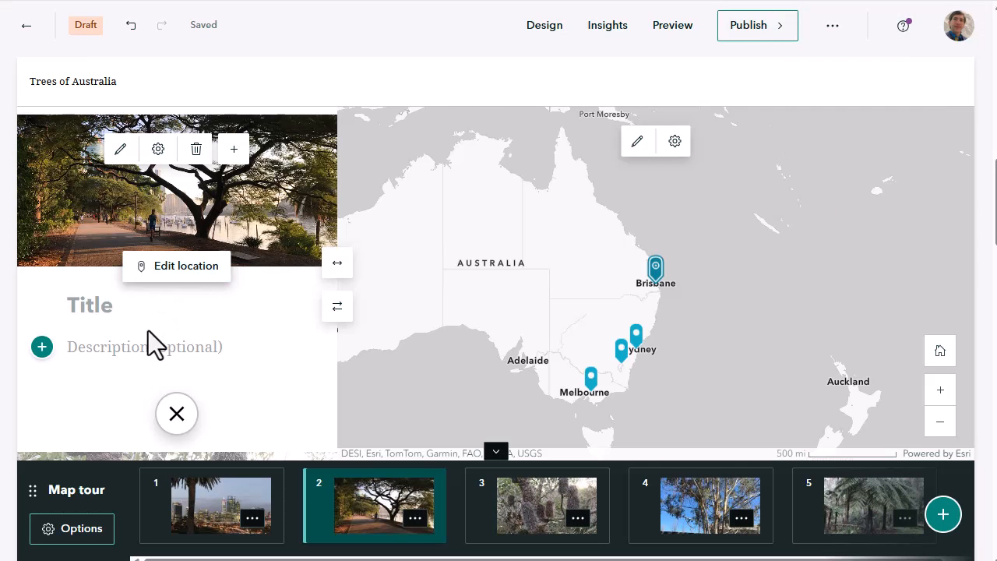
click(102, 307)
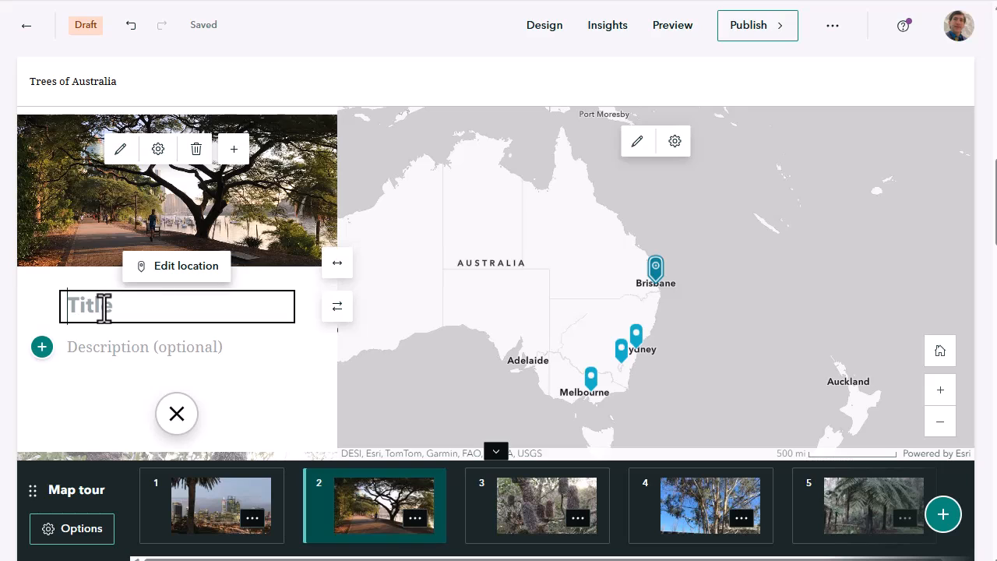
text(Poinciana delonix regina tree in Brisbane)
scroll(229, 343, down, 1)
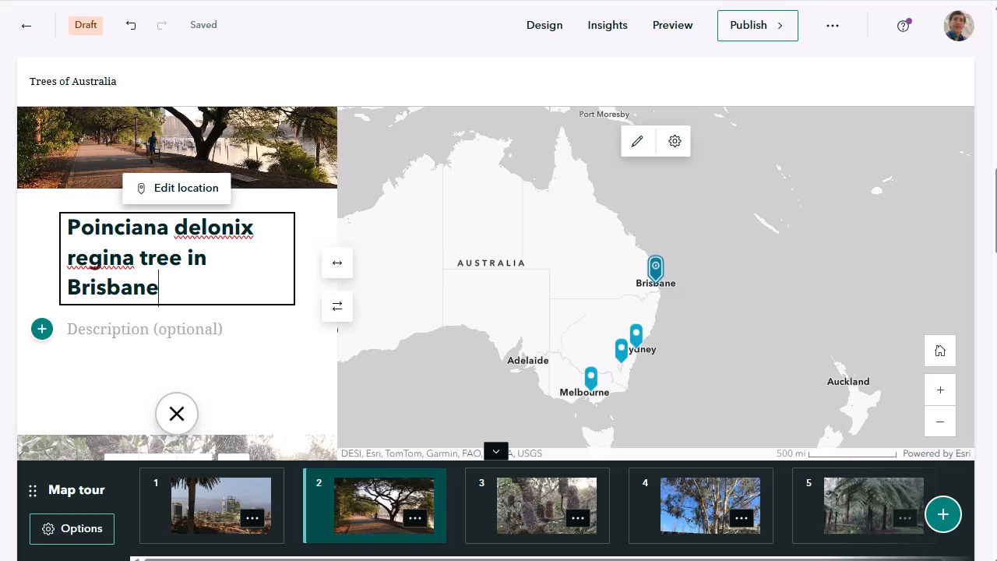
Title the first tour point "Palm Tree in Perth"
scroll(140, 307, down, 2)
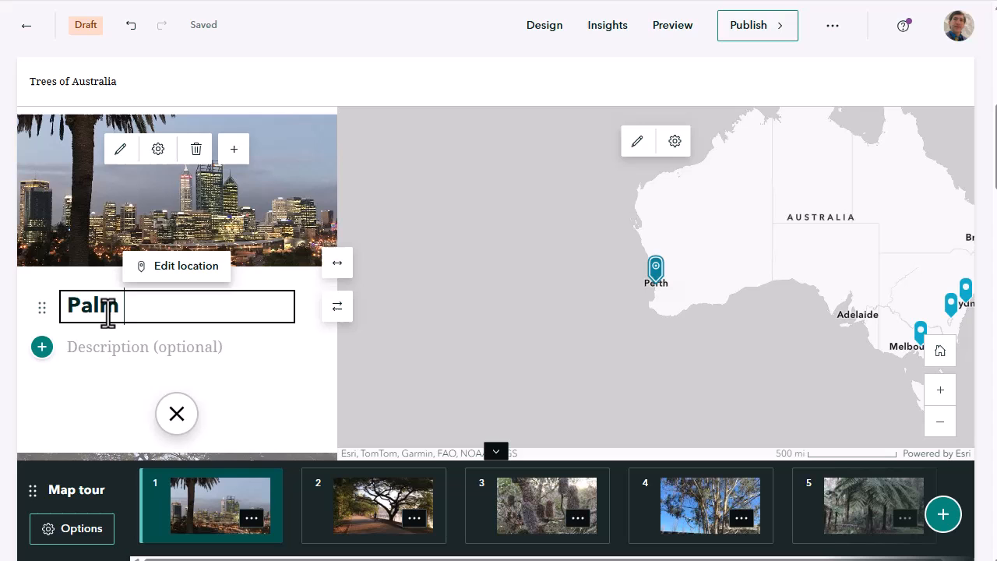
text(Tree)
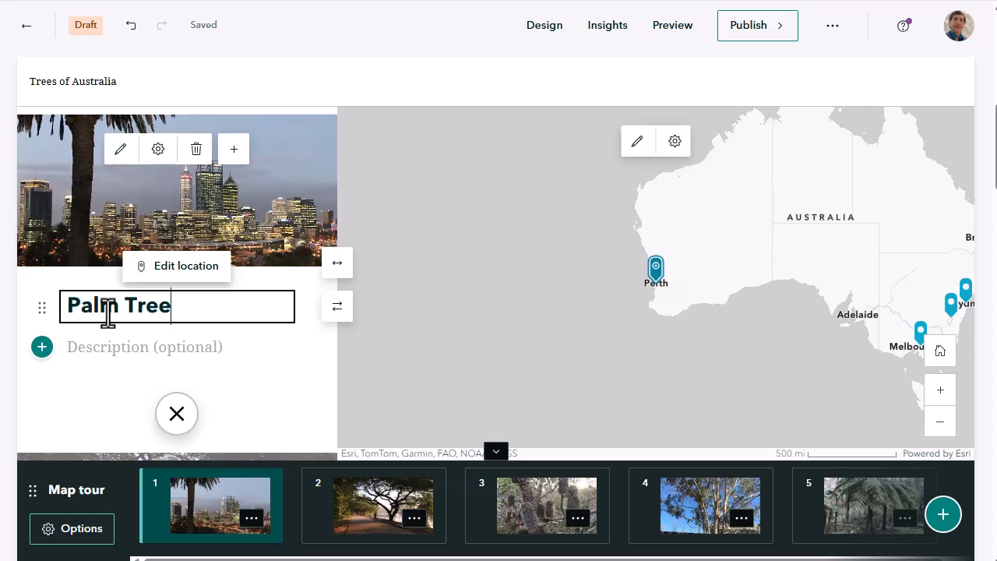
text( in Perth)
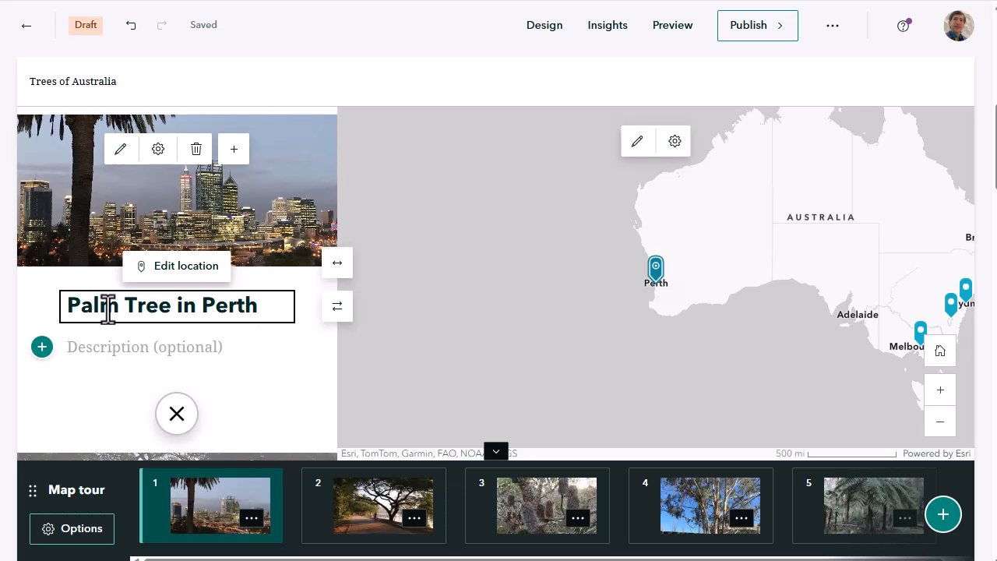
Title the third tour point, the banksia photo, "Banksia Tree in Sydney"
click(369, 501)
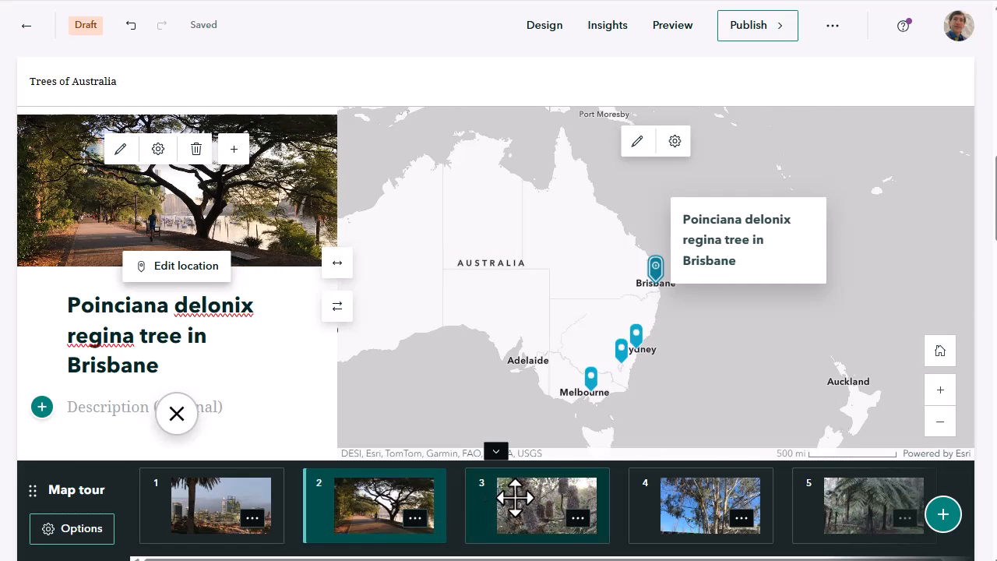
click(515, 494)
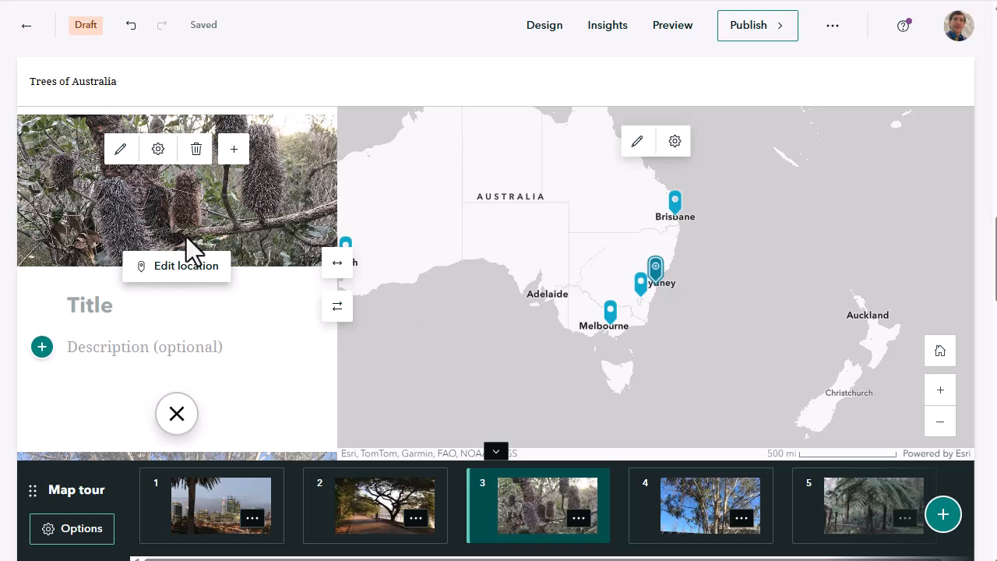
click(104, 304)
text(Banksia Tree in Sydney)
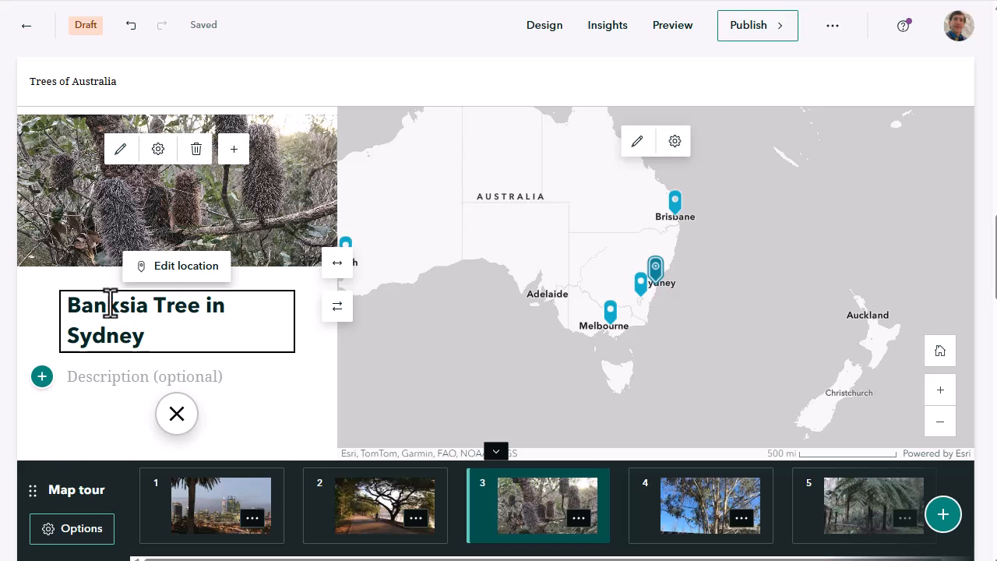
Title the fourth tour point "Eucalyptus Tree in Canberra" and the fifth "Rough Tree Fern in Melbourne"
click(699, 506)
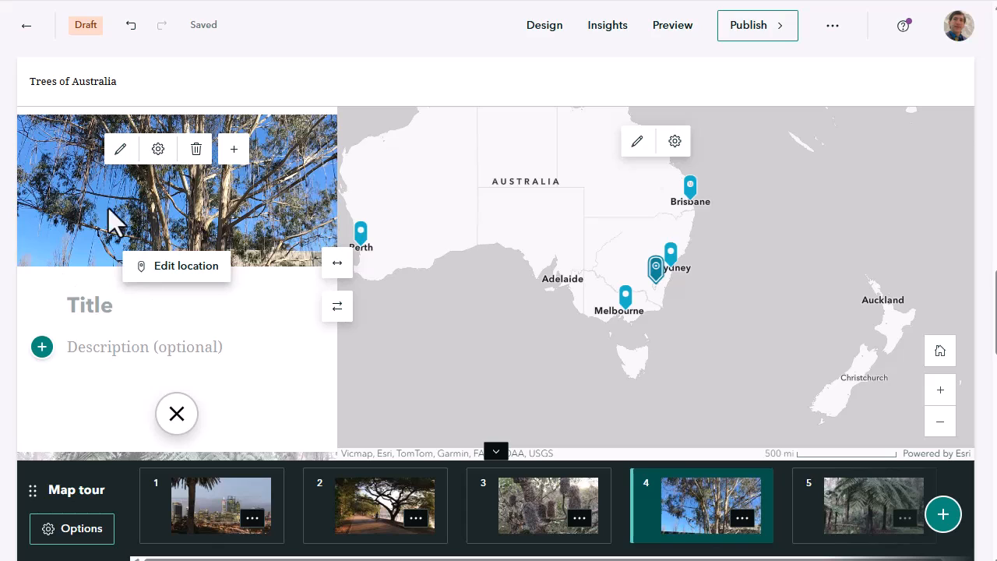
click(99, 304)
text(Eucal)
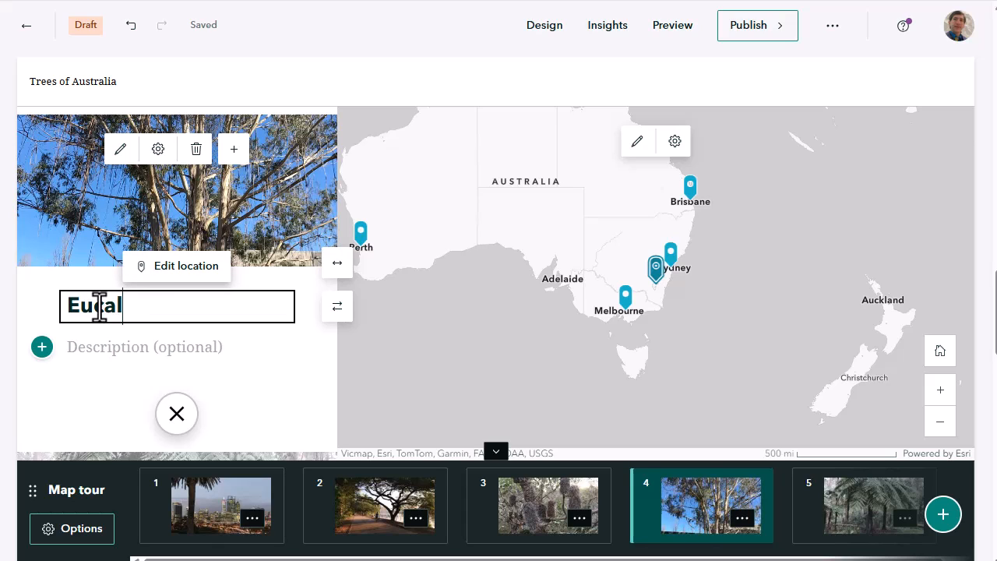
text(ypti)
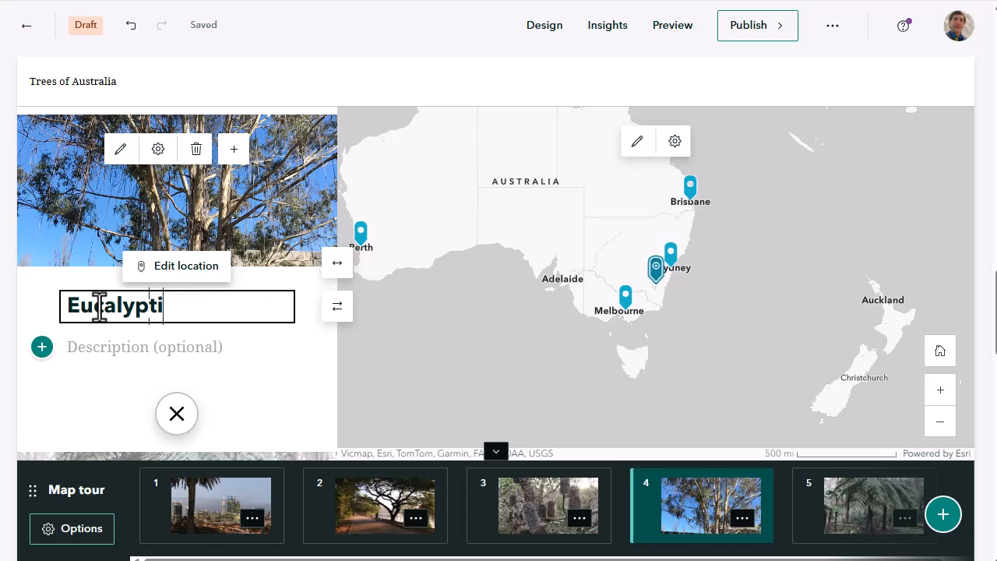
key(BackSpace)
text(us Tree i)
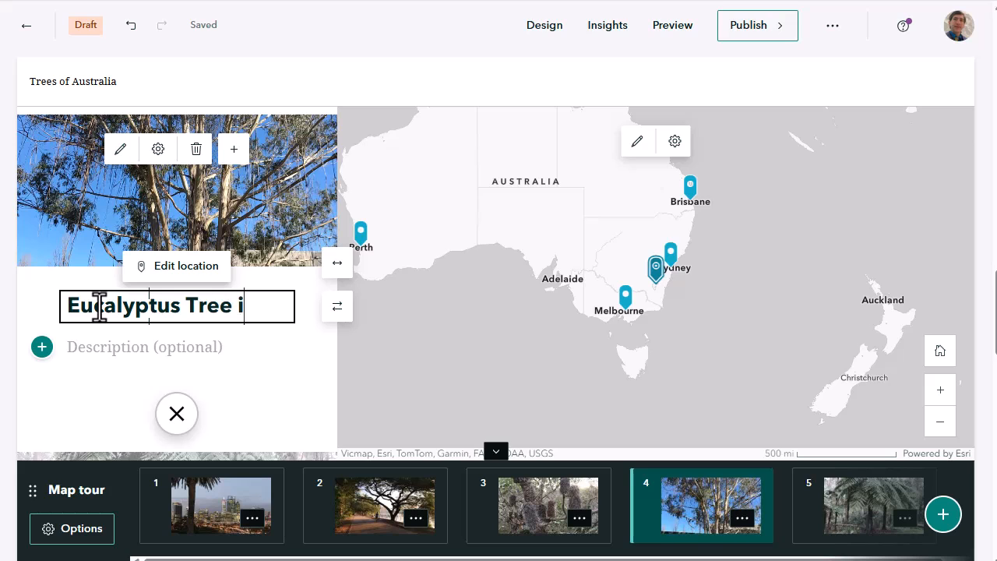
text(n Ca)
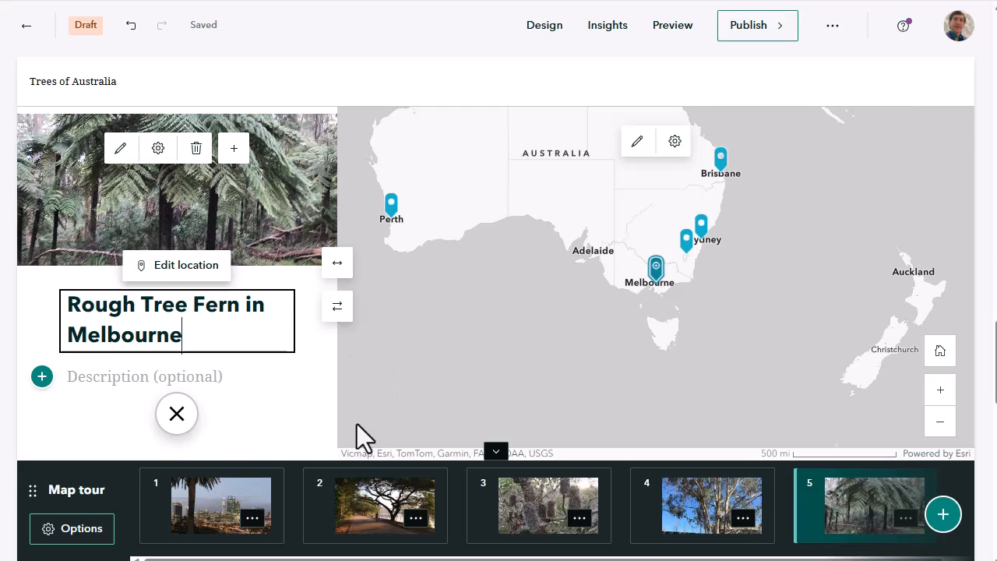
Step through the five tour points in order to check their titles and map locations
click(229, 490)
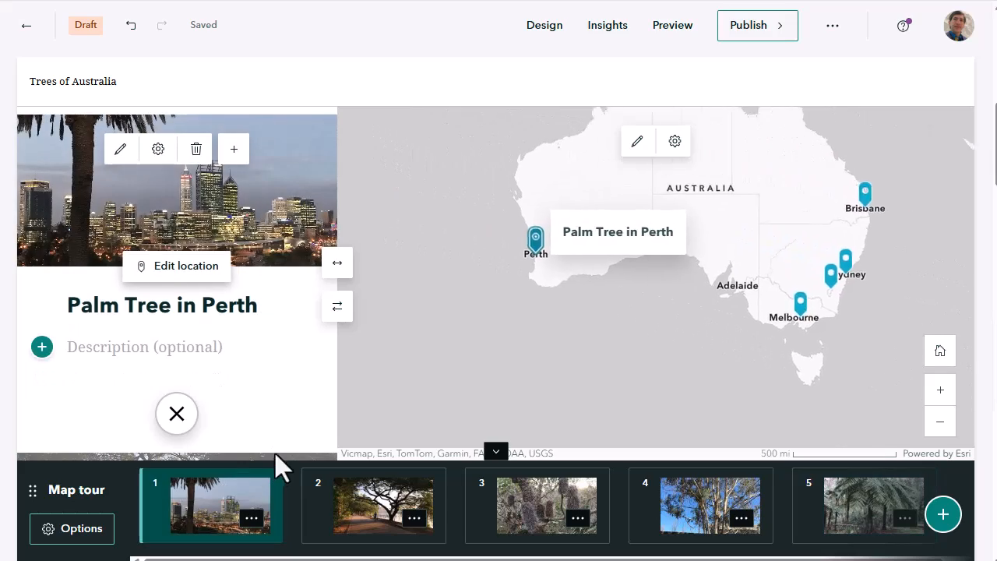
click(385, 503)
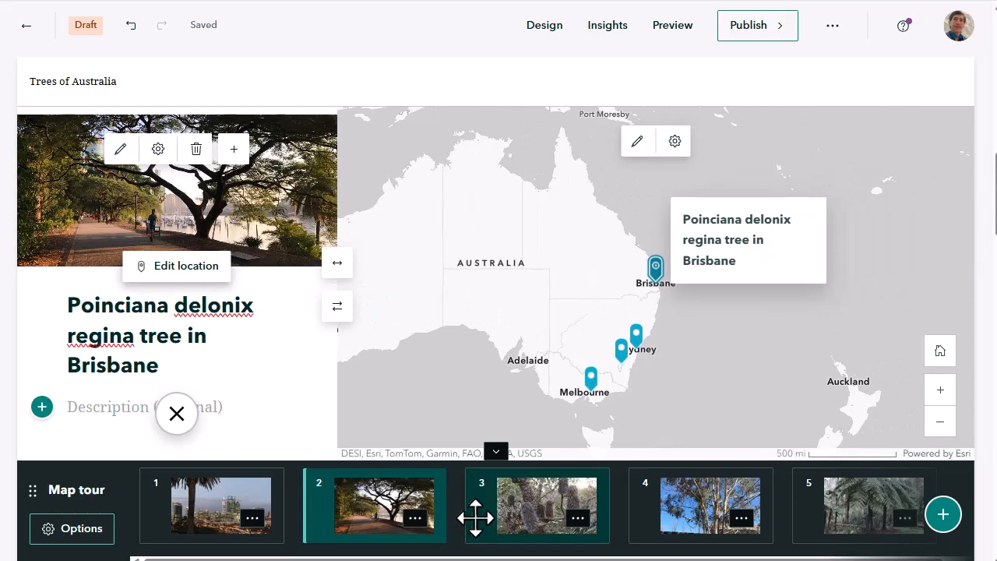
click(474, 515)
click(650, 506)
click(866, 503)
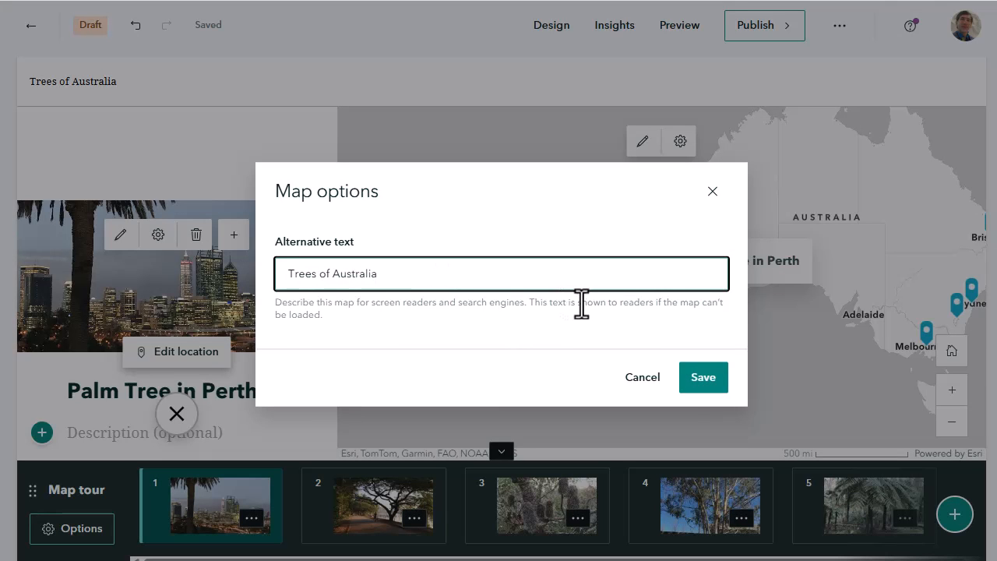
Set the tour map's alternative text to "Trees of Australia"
click(713, 383)
Add the banksia-tree-in-sydney photo from the computer as the story's cover image
scroll(395, 252, up, 3)
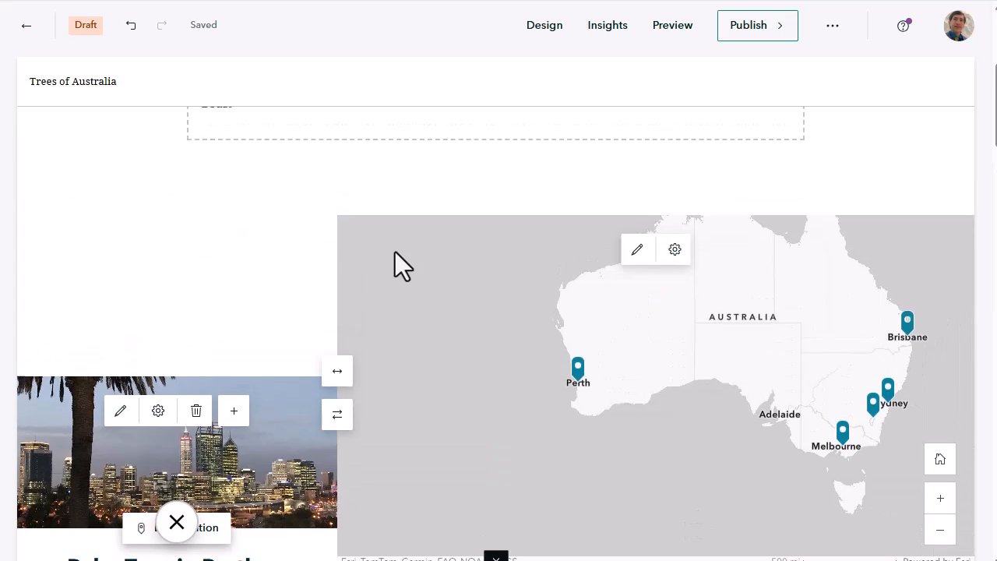
scroll(395, 252, up, 5)
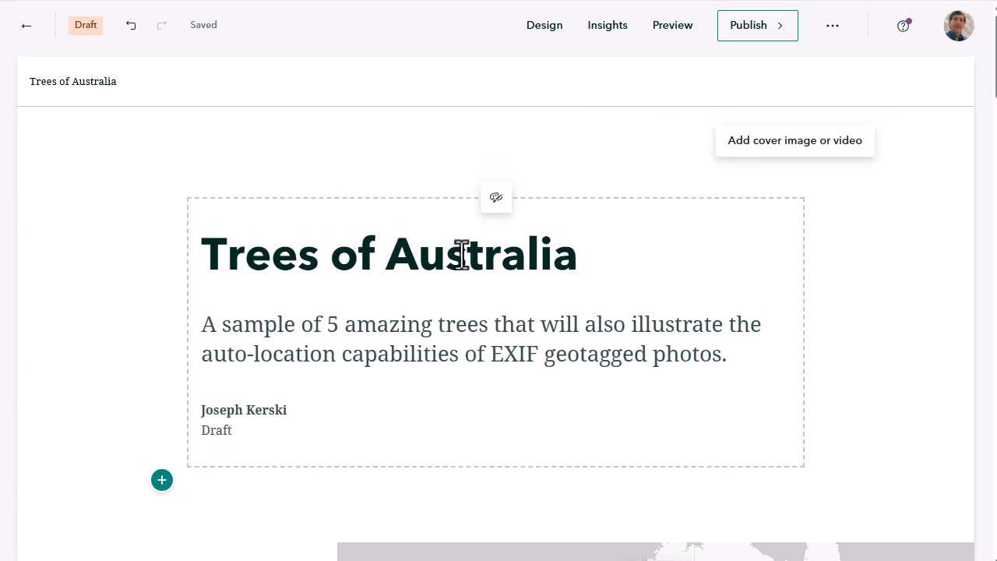
click(494, 198)
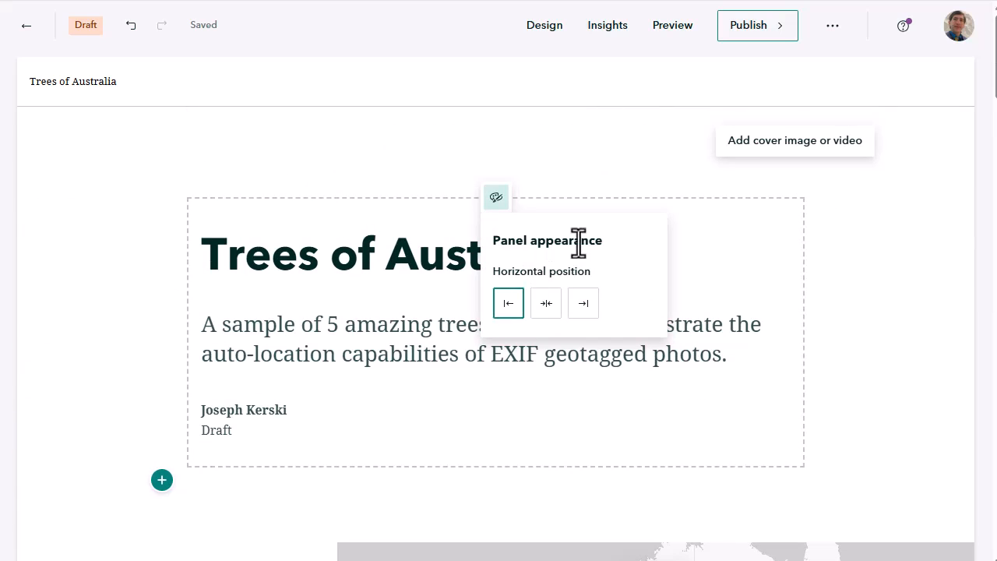
click(806, 148)
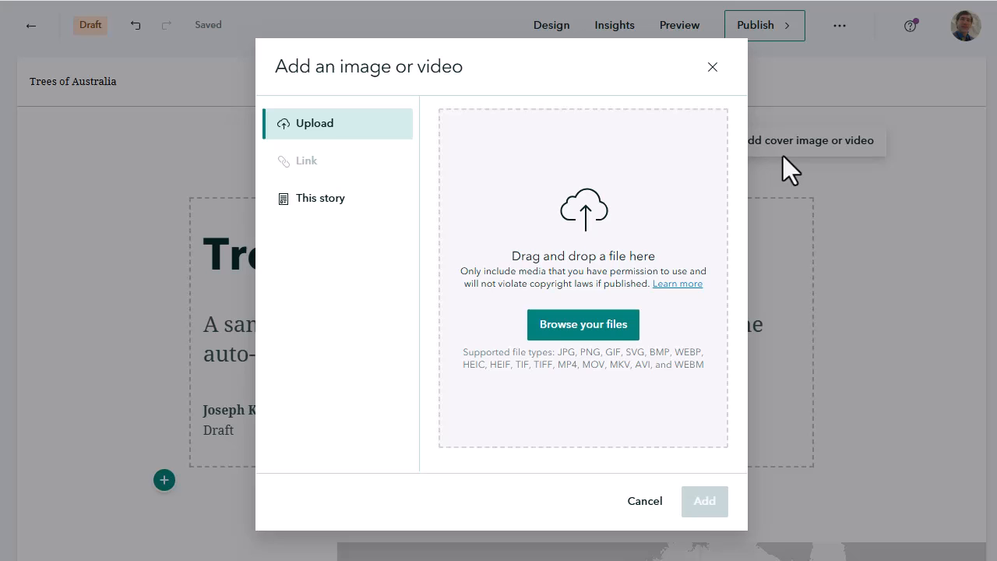
click(606, 324)
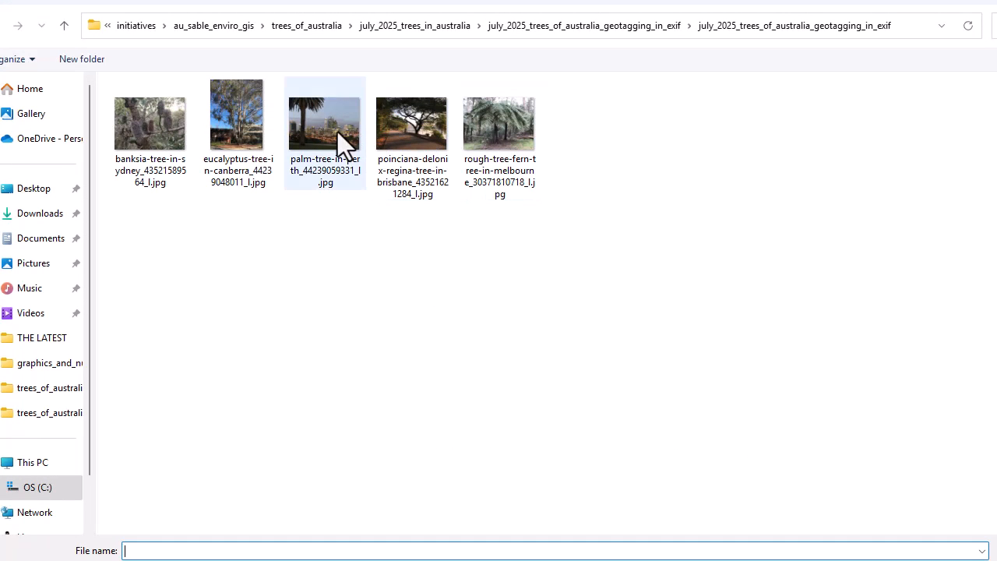
click(170, 129)
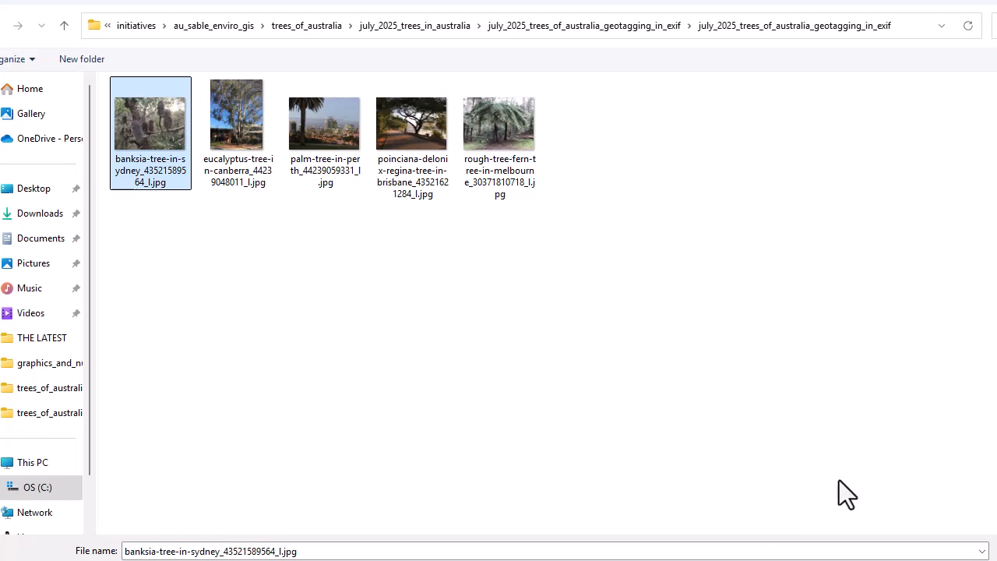
click(994, 560)
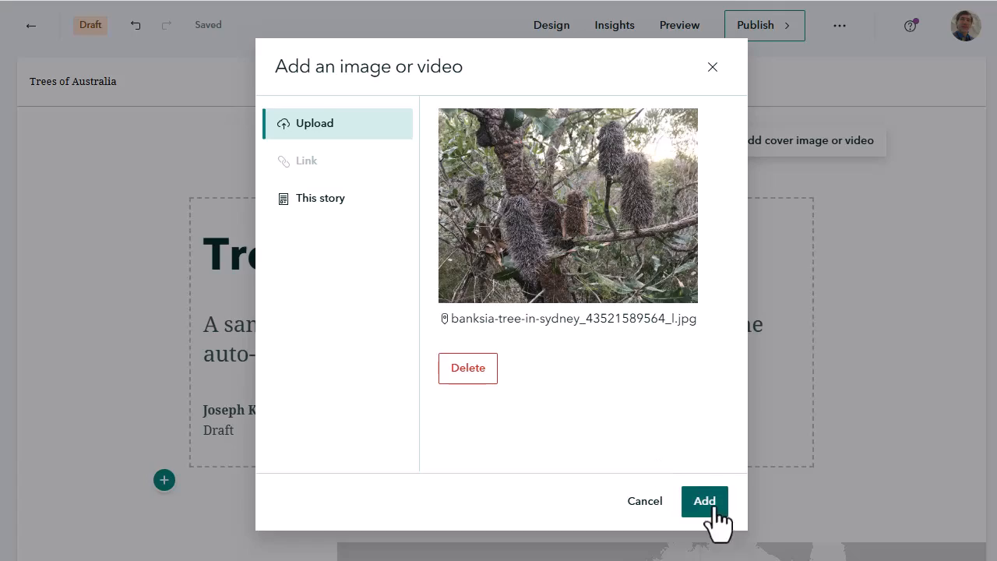
click(705, 501)
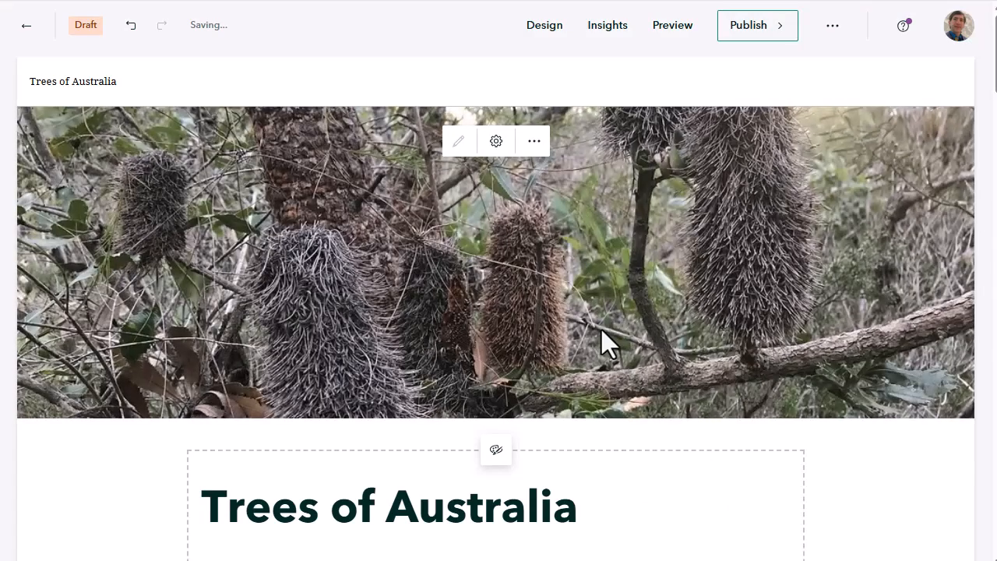
Adjust the focal point of the eucalyptus tour photo to the upper part of the tree and save the image options
scroll(601, 330, down, 10)
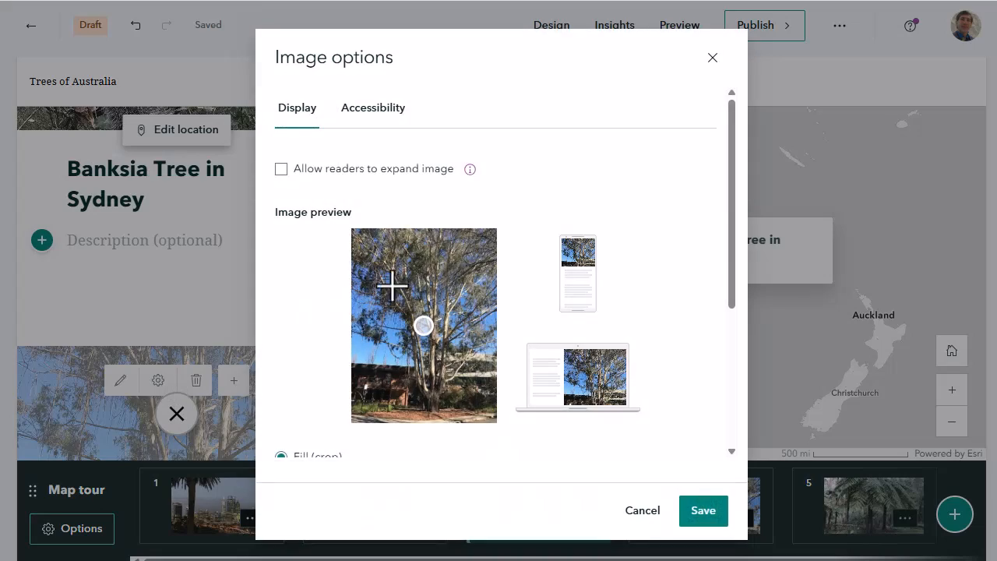
scroll(390, 287, down, 3)
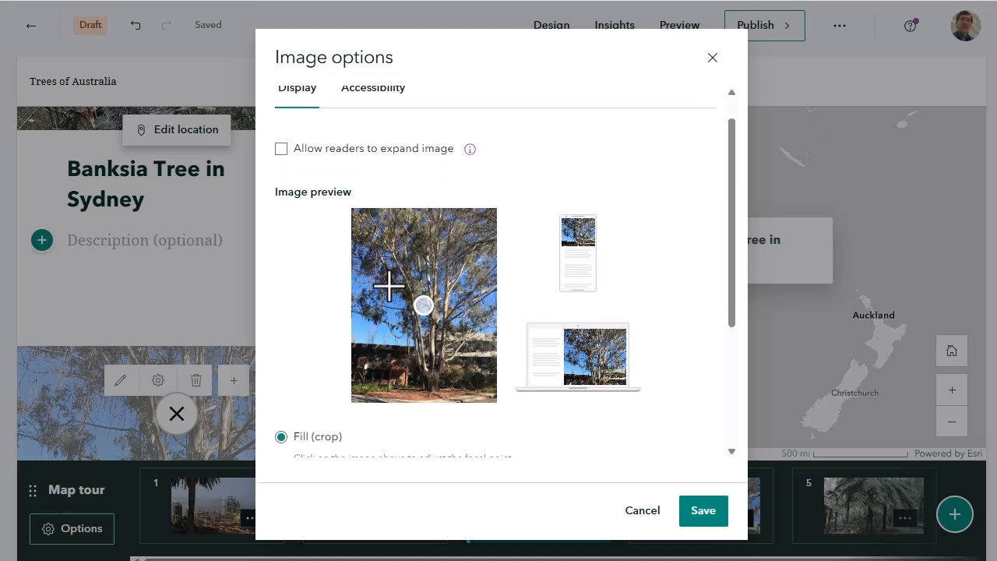
click(441, 180)
click(437, 158)
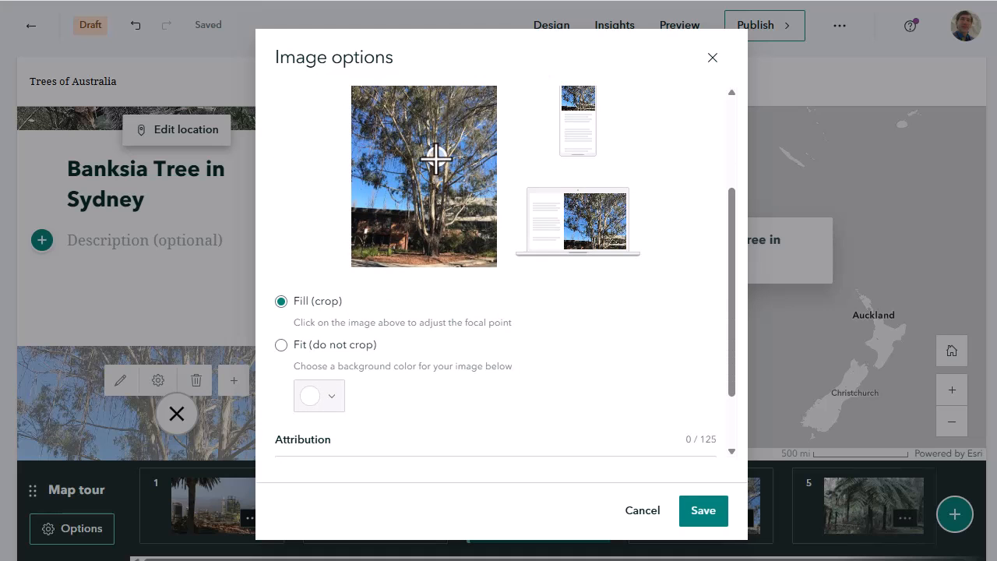
click(701, 511)
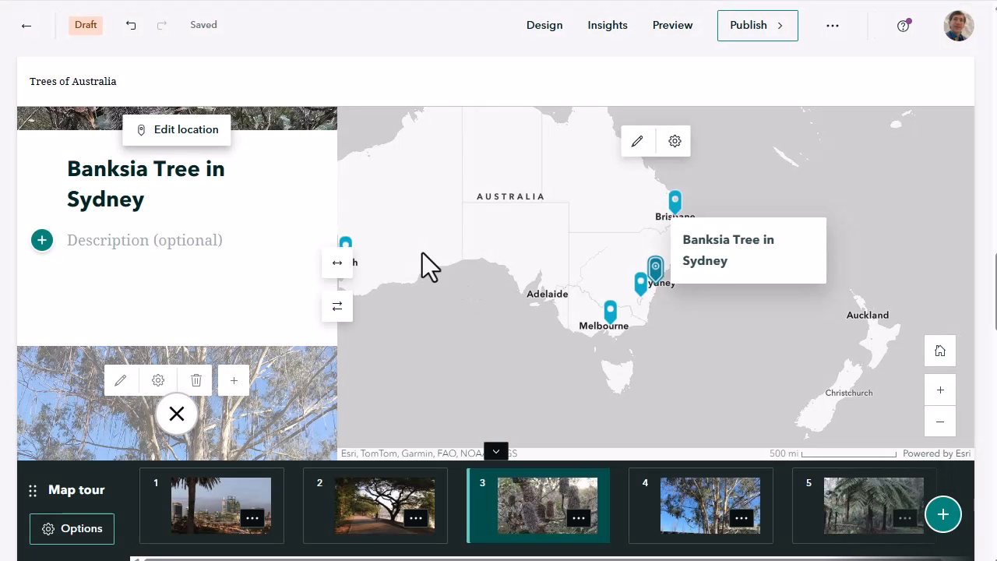
Change the tour map's basemap to Imagery (Hybrid), consulting the example map in the course instructions, and save the map appearance
drag(583, 262, 651, 296)
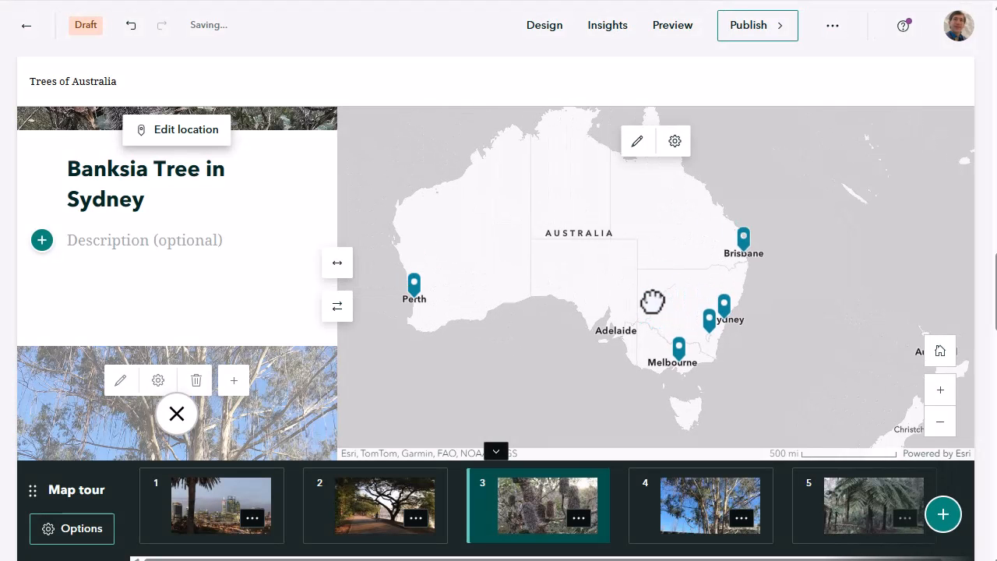
click(635, 141)
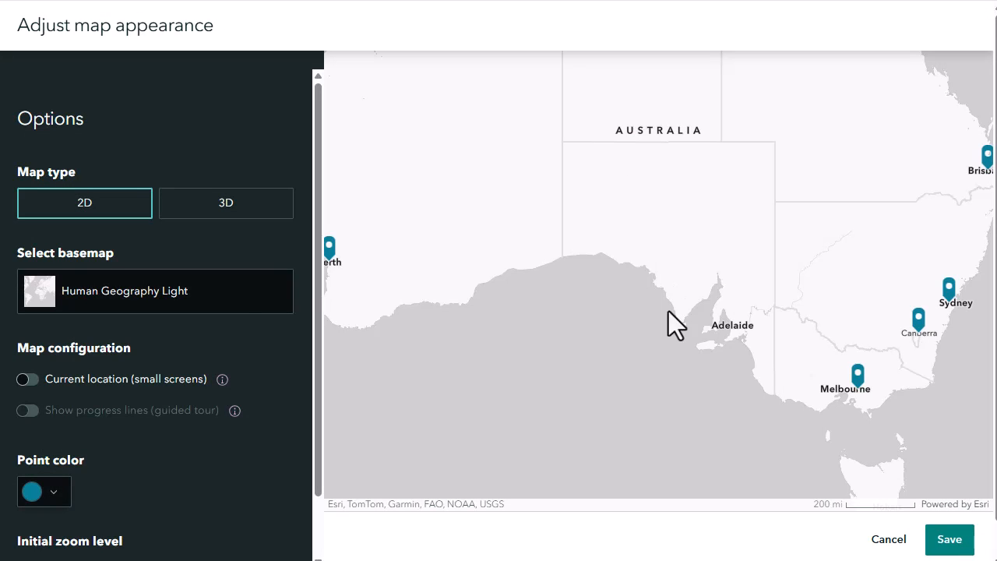
click(159, 294)
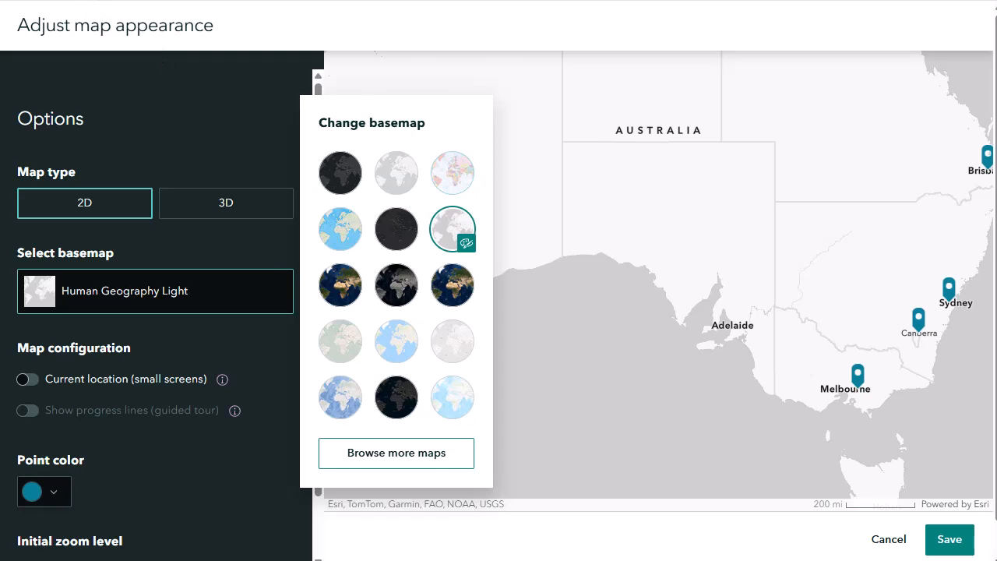
click(530, 1)
scroll(442, 317, down, 3)
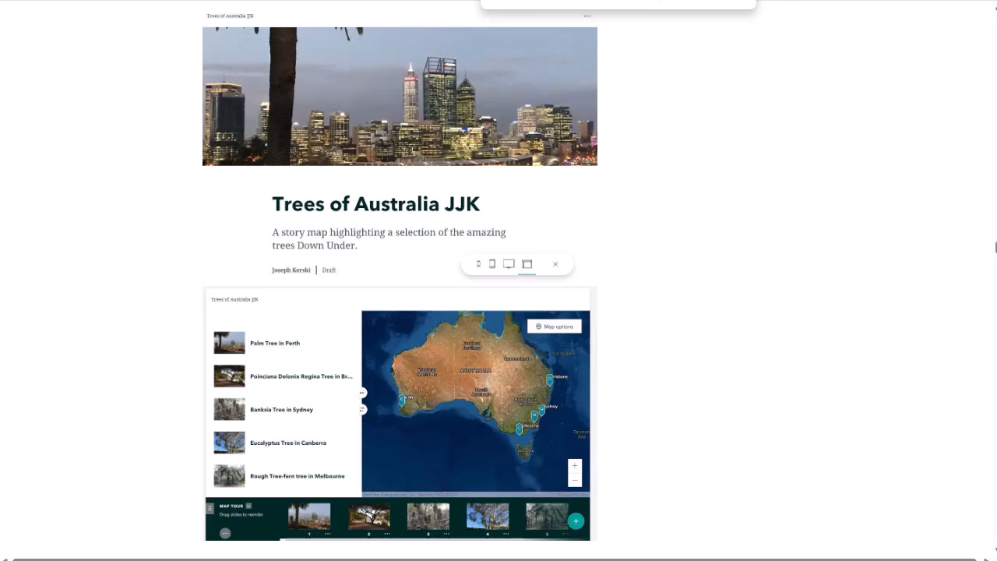
click(529, 0)
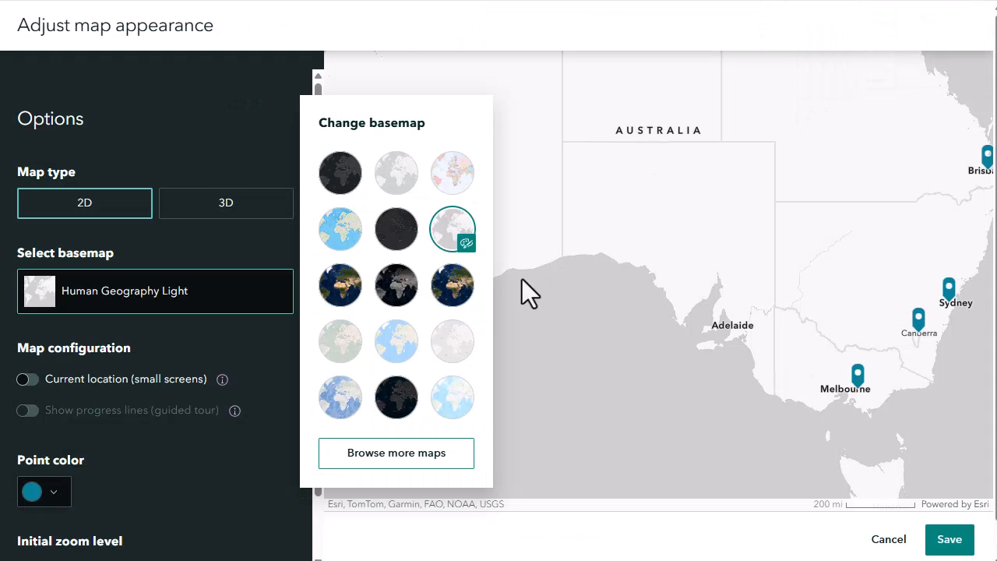
click(457, 302)
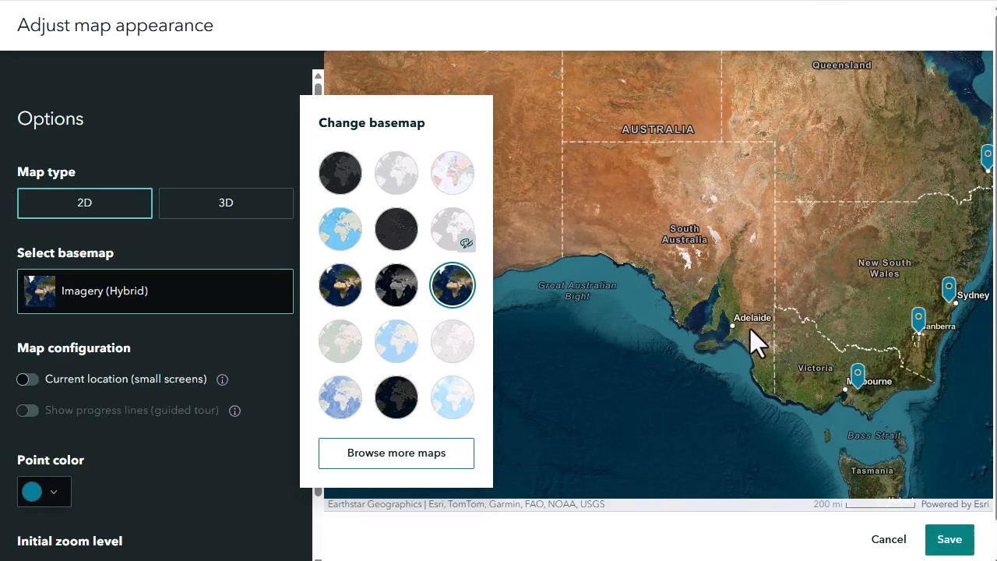
click(751, 328)
click(966, 540)
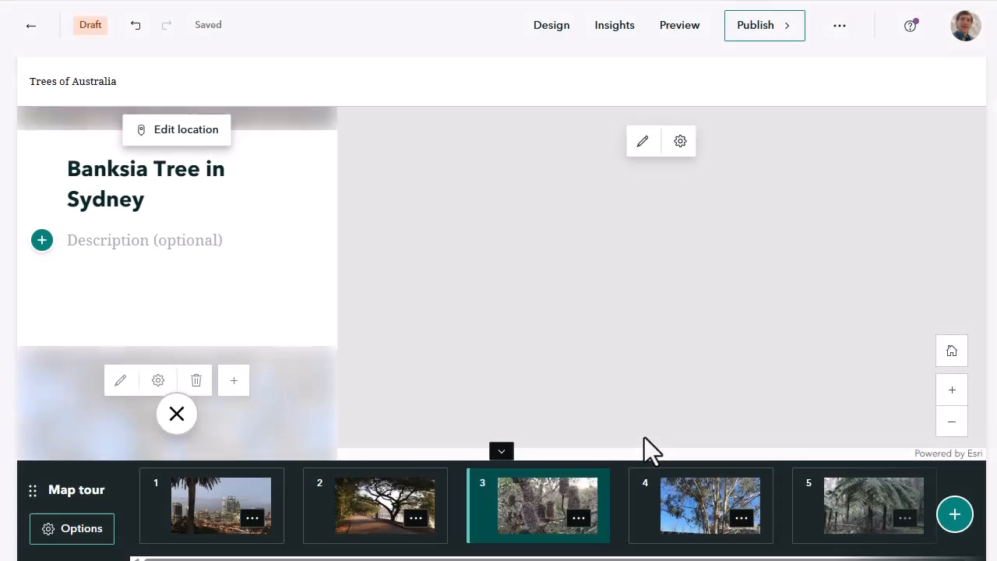
Recenter the map on Australia and look through the tour points to check them on the imagery basemap
drag(615, 326, 610, 413)
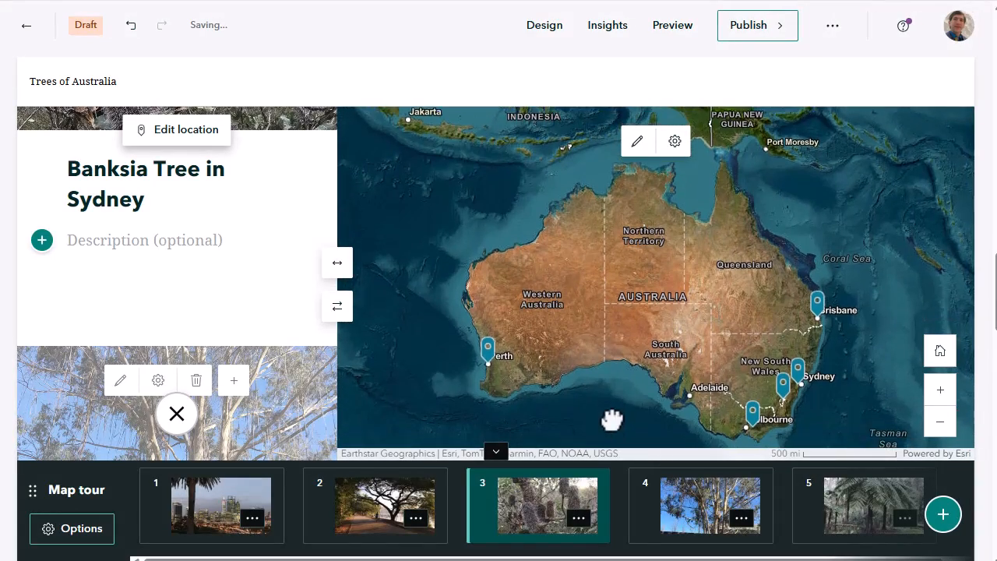
scroll(172, 277, up, 3)
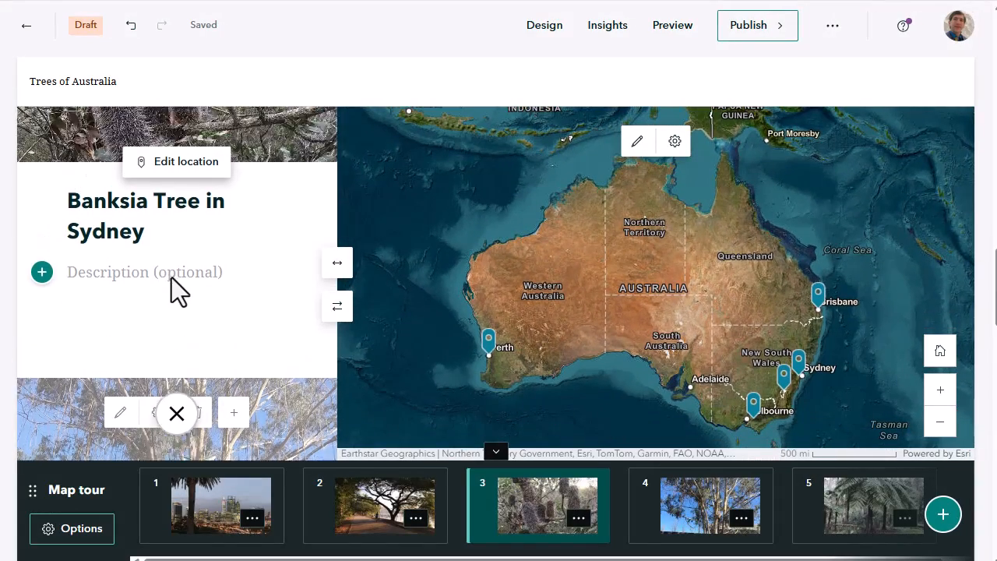
scroll(171, 276, up, 3)
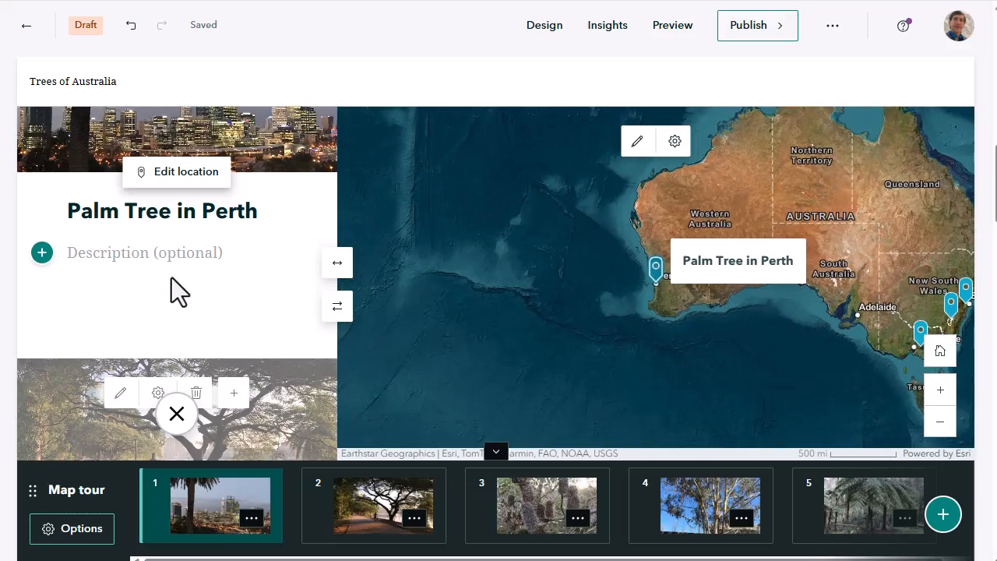
scroll(171, 277, down, 6)
scroll(171, 277, down, 10)
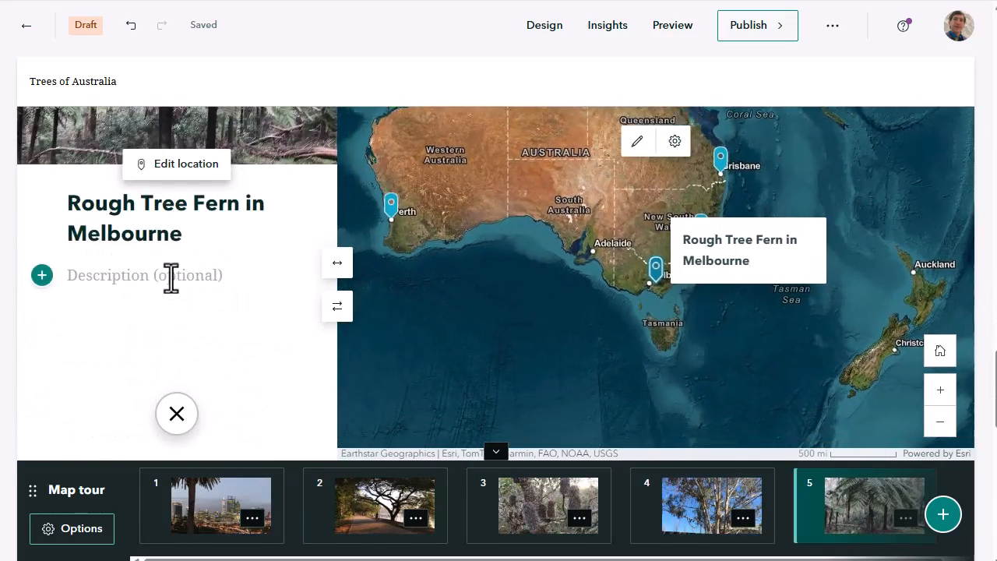
scroll(171, 276, up, 3)
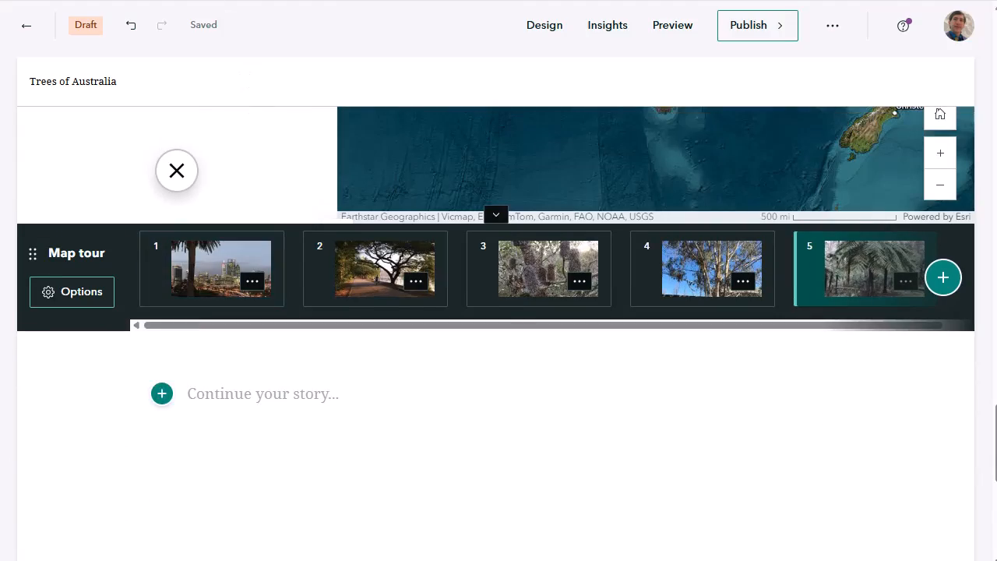
Switch to the course instructions, read the sections on geotagged photos and on enhancing and saving the story map, and return to the story
click(210, 2)
scroll(277, 212, down, 3)
scroll(277, 213, down, 2)
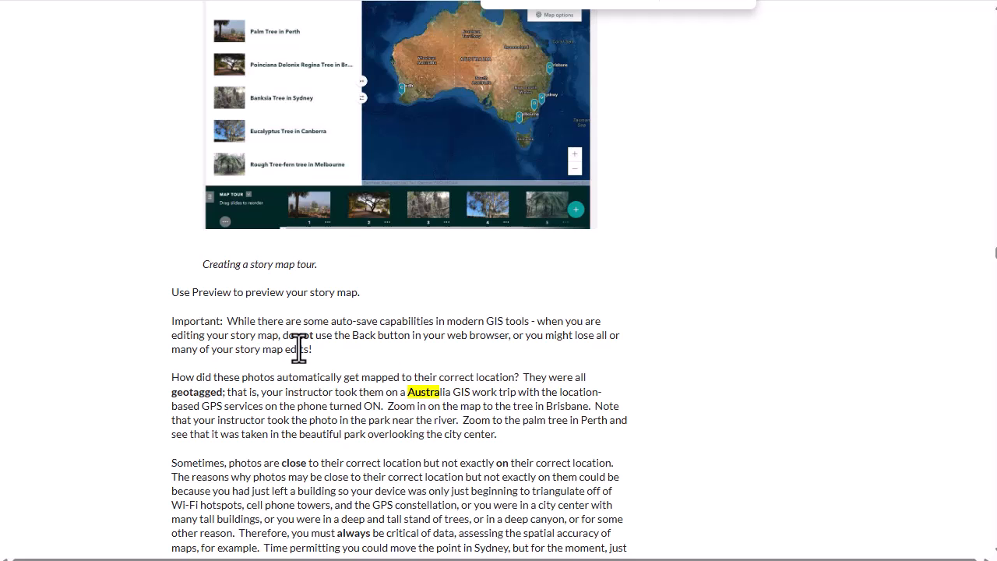
double_click(212, 397)
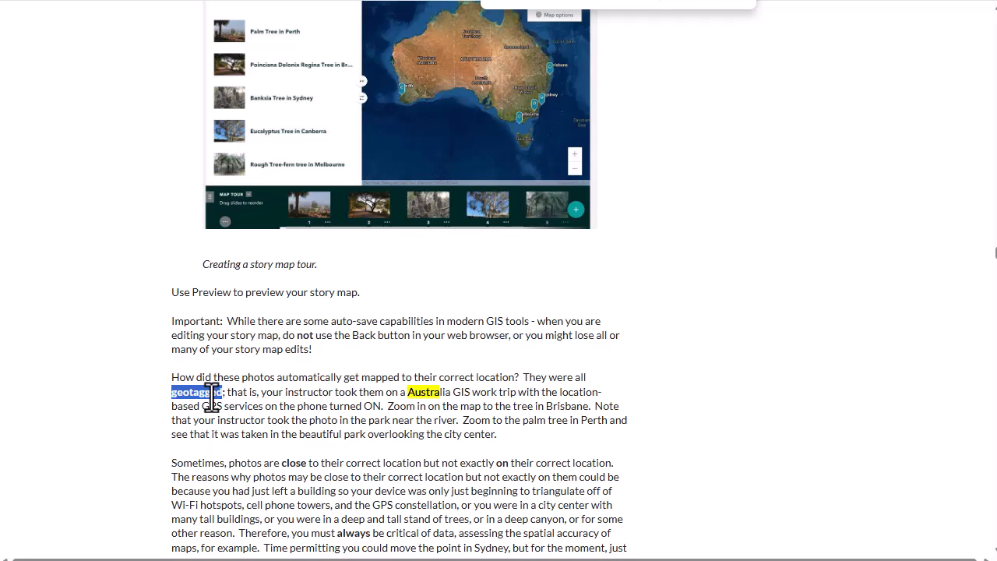
scroll(212, 396, down, 2)
scroll(212, 396, down, 6)
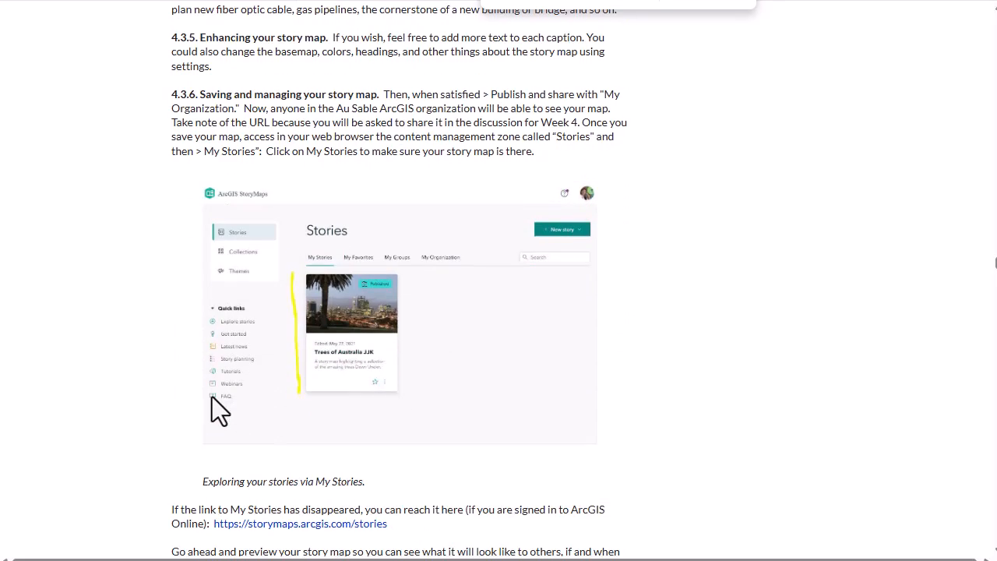
click(841, 0)
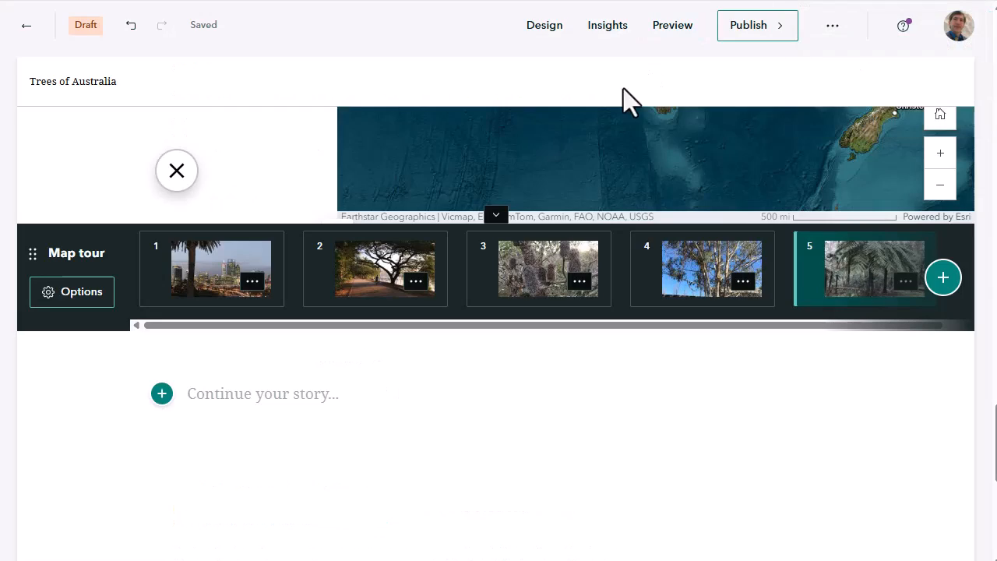
Review the story's design options for cover layout, optional sections, theme and logo
scroll(498, 109, up, 15)
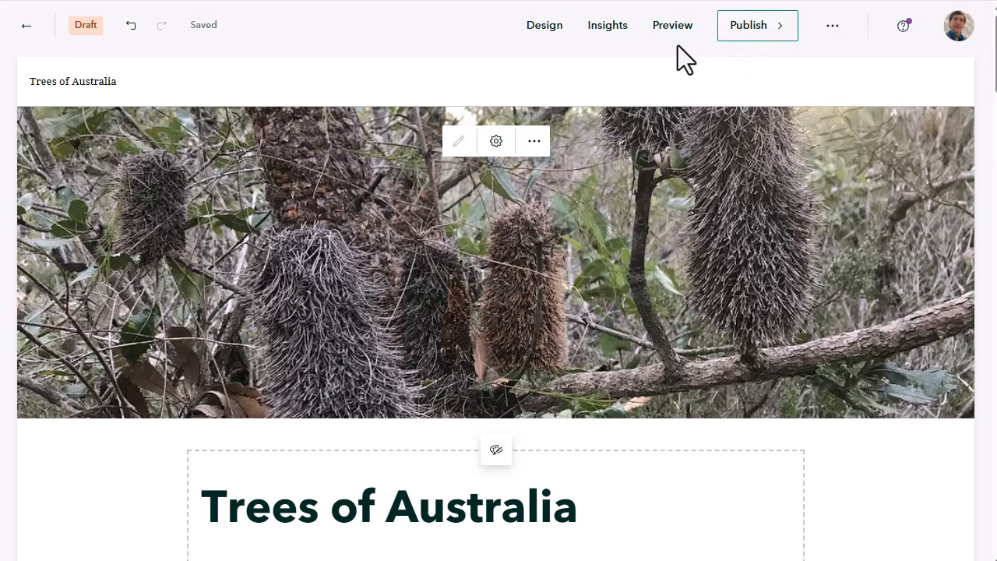
click(559, 29)
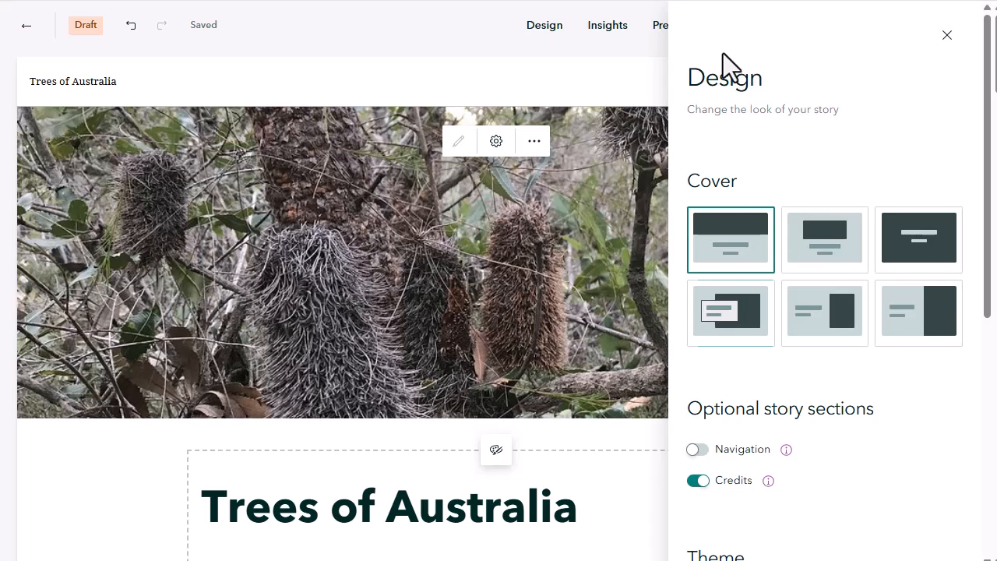
scroll(768, 201, down, 4)
scroll(765, 193, down, 2)
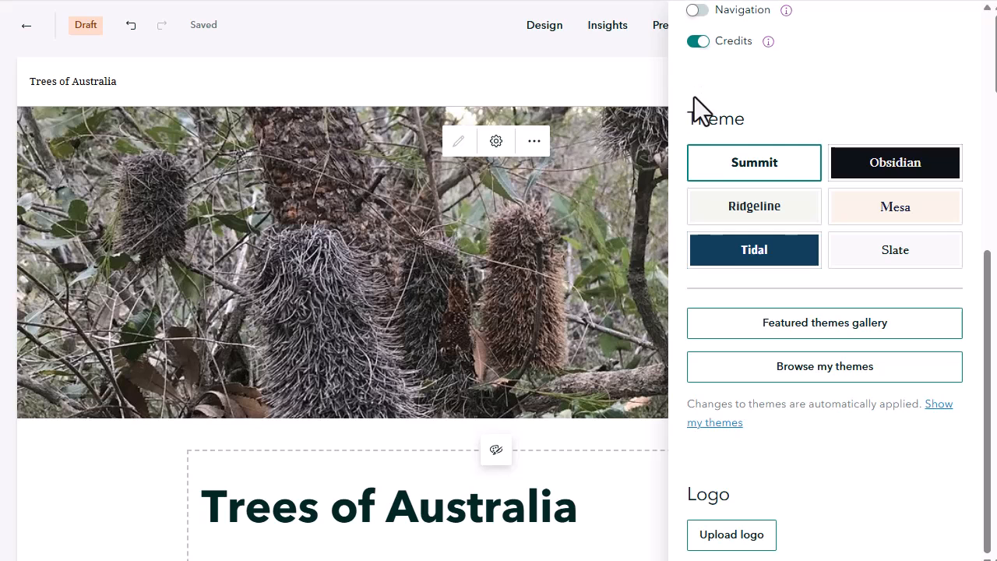
scroll(697, 109, up, 2)
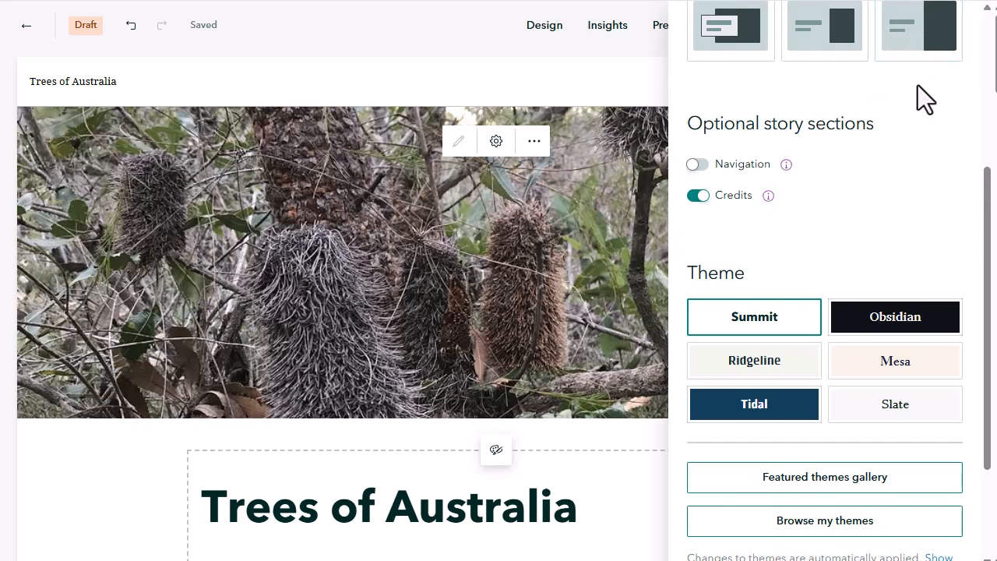
In the story settings, set the cover date to Date of last update and the number and date format to Great Britain, and save
click(815, 156)
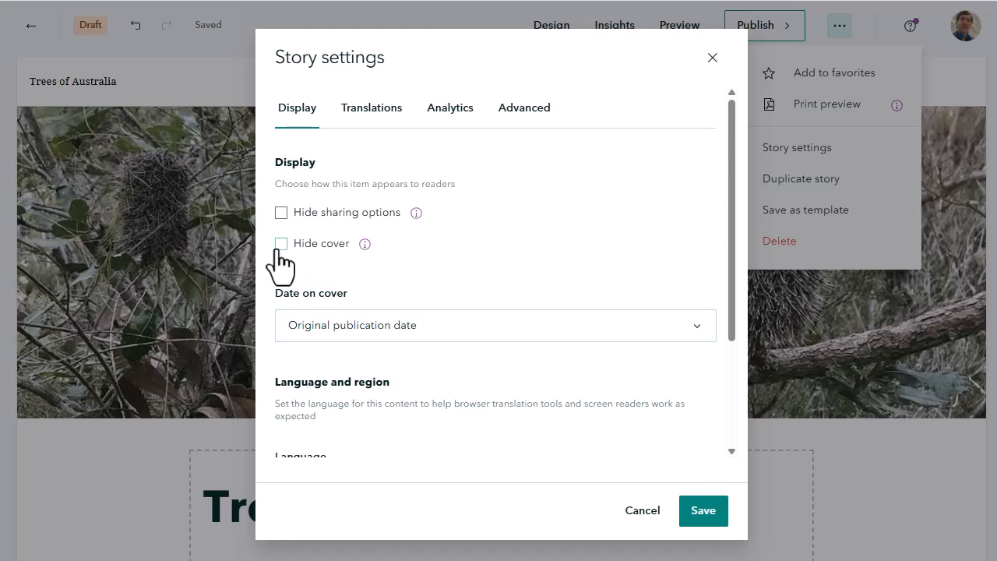
click(308, 325)
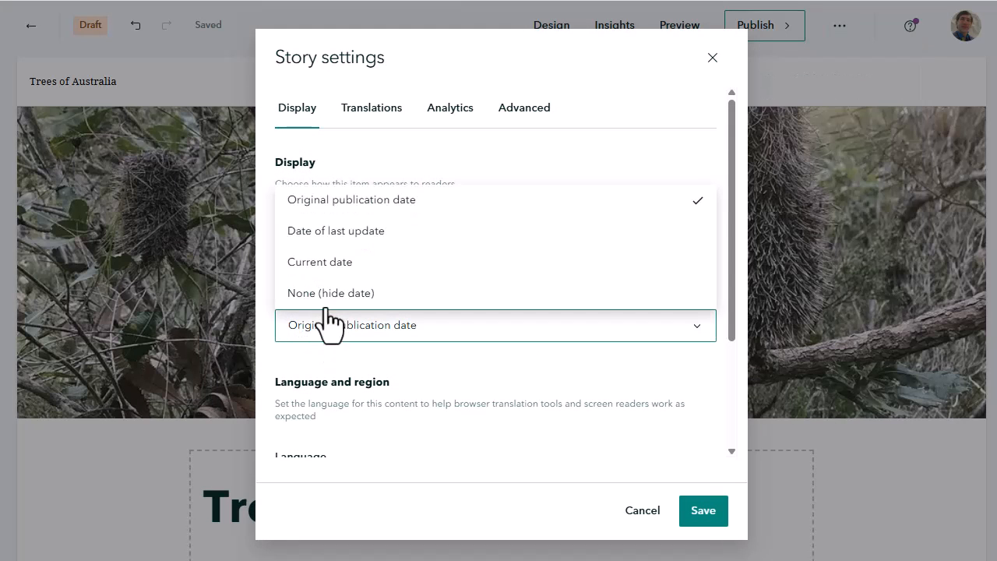
click(339, 232)
scroll(468, 327, down, 2)
click(363, 403)
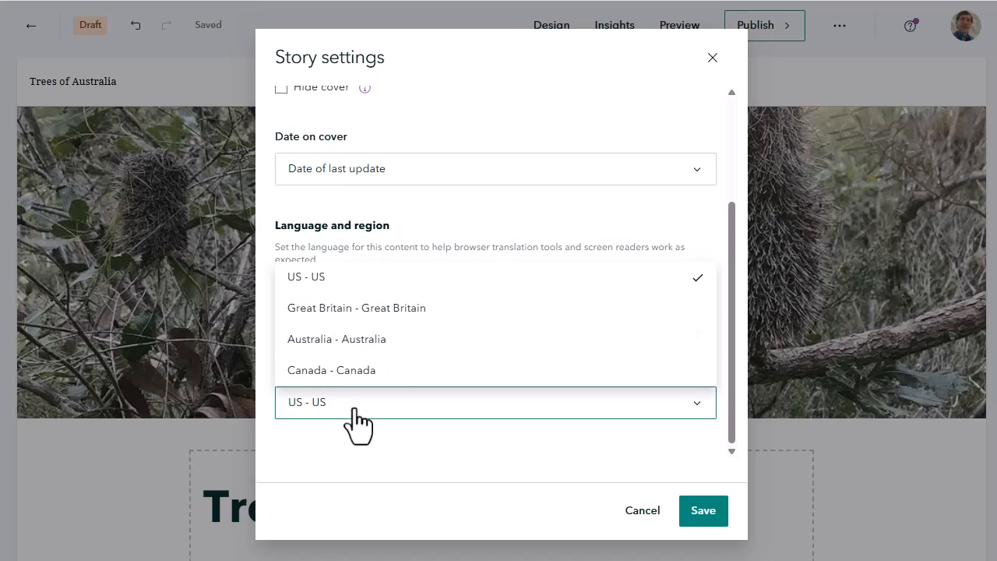
click(349, 310)
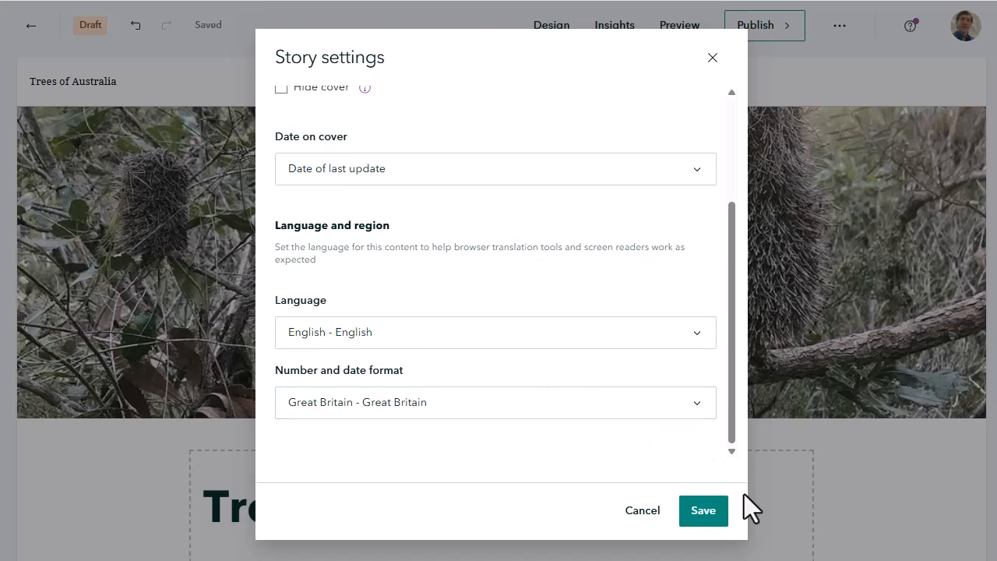
click(713, 512)
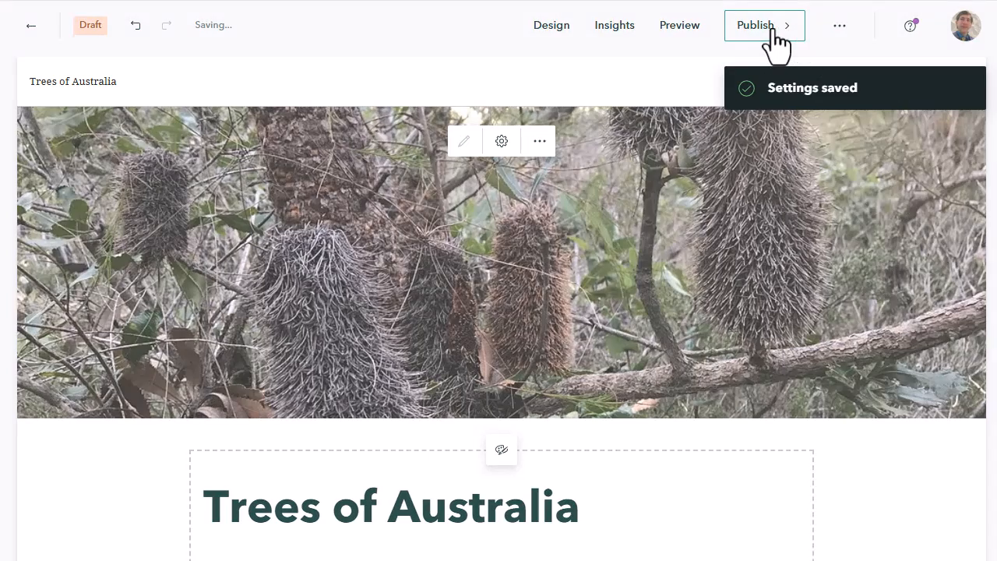
Publish the story shared with Everyone (Public)
click(781, 35)
click(631, 244)
click(591, 294)
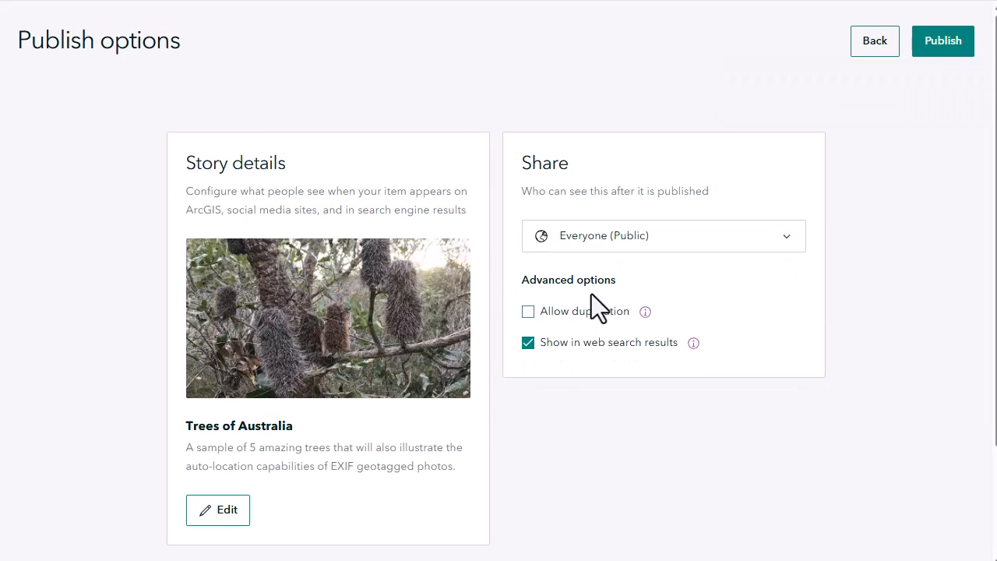
click(931, 49)
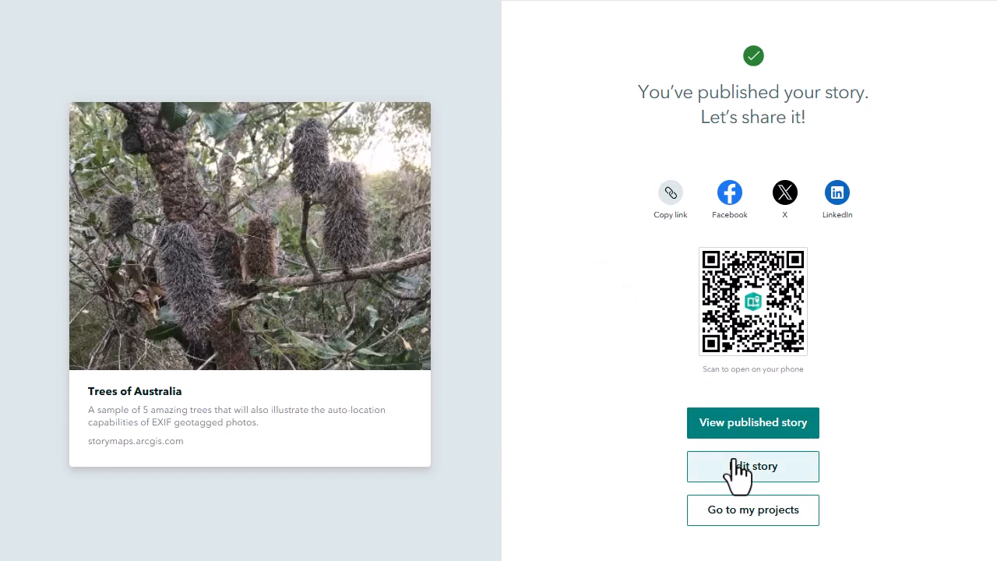
Reopen the story for editing, extend its title to "Trees of Australia JJK from Geotagged Photos", and publish the update
click(737, 468)
click(627, 506)
text(JJK from Geotagged)
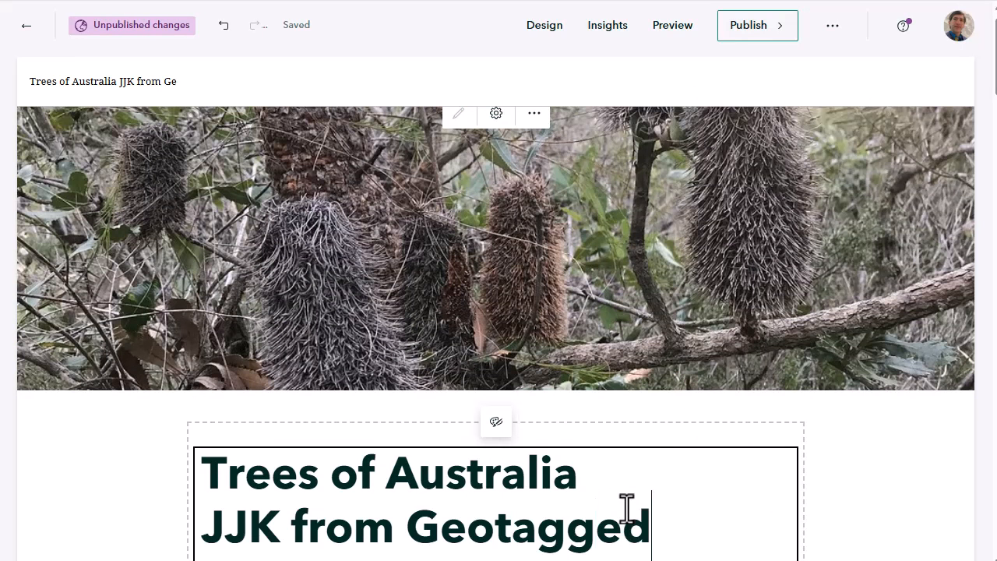
text( Phoot)
key(BackSpace)
key(BackSpace)
text(tos)
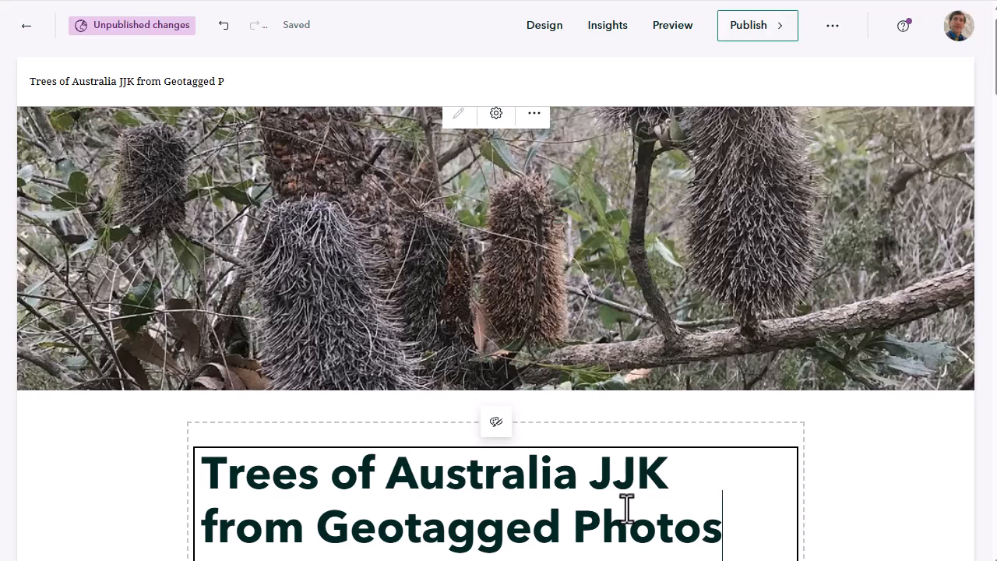
click(752, 30)
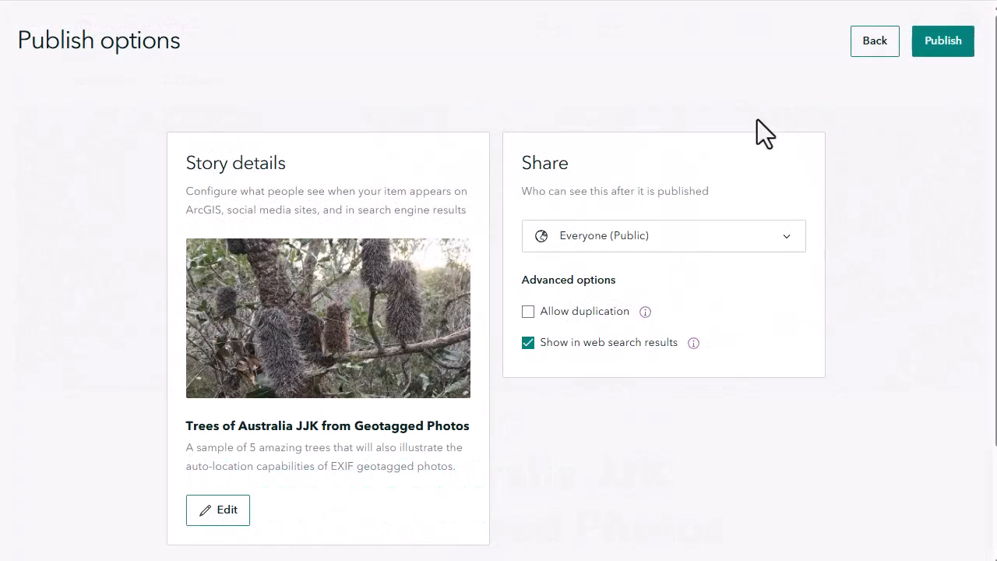
click(931, 45)
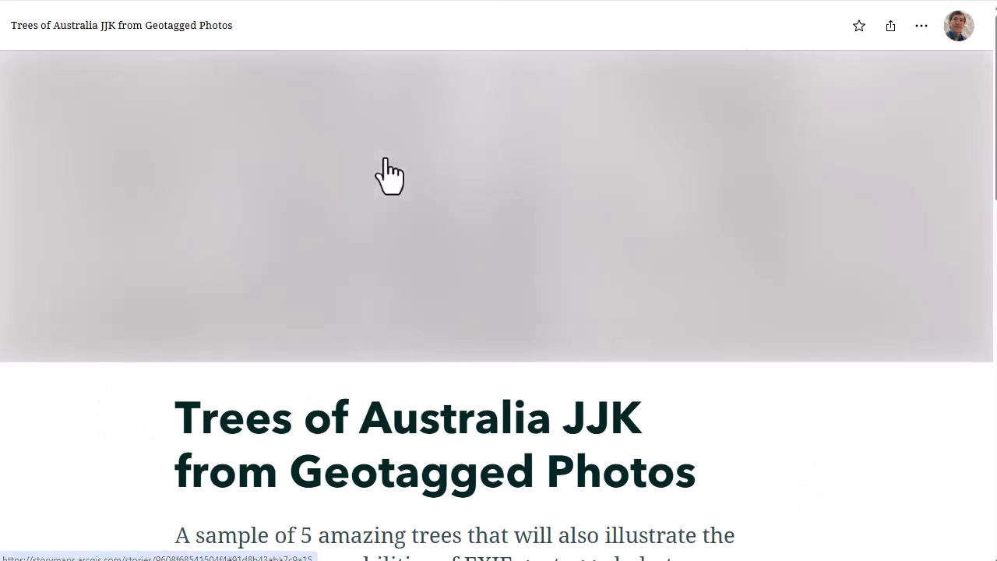
View the published story and go through its map tour from the Palm Tree in Perth to the last stop, returning to the cover
scroll(386, 157, down, 8)
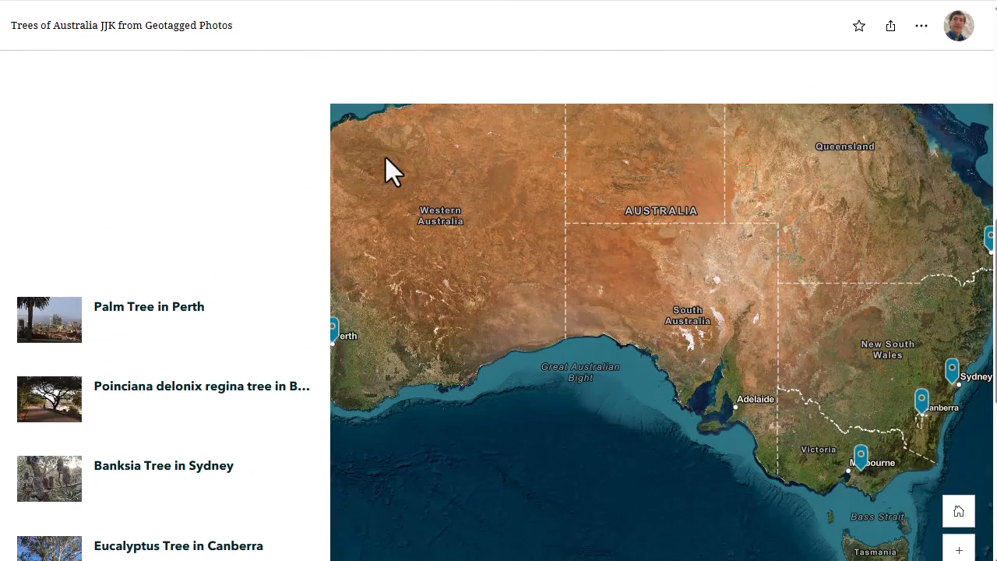
click(219, 335)
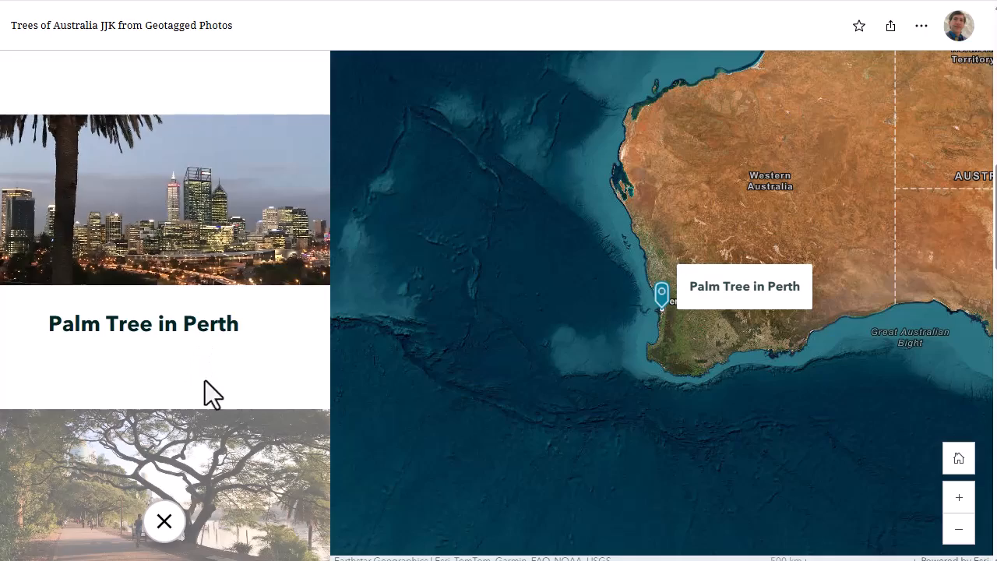
scroll(202, 382, down, 3)
scroll(202, 374, down, 9)
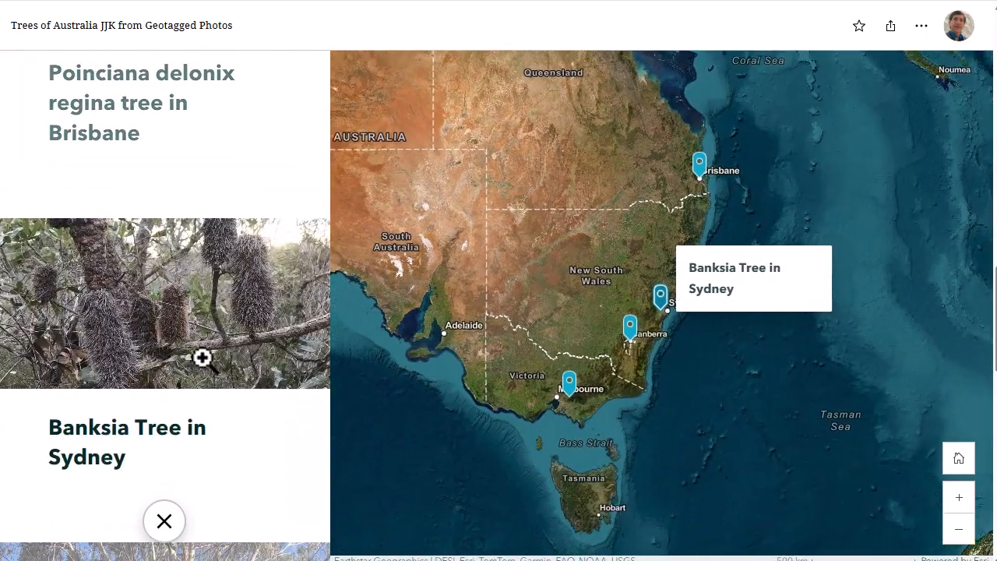
scroll(203, 356, down, 4)
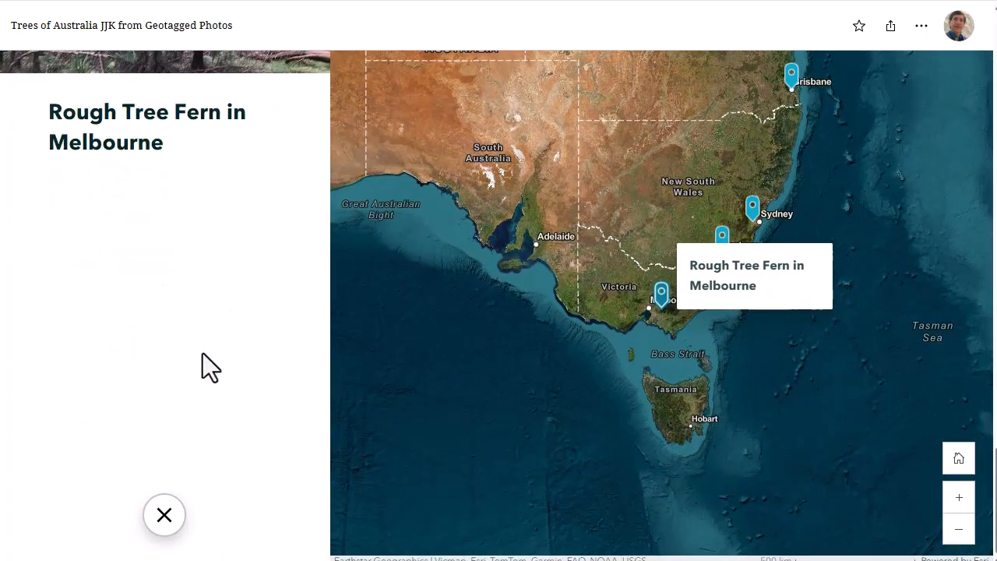
scroll(202, 358, down, 5)
scroll(308, 320, up, 15)
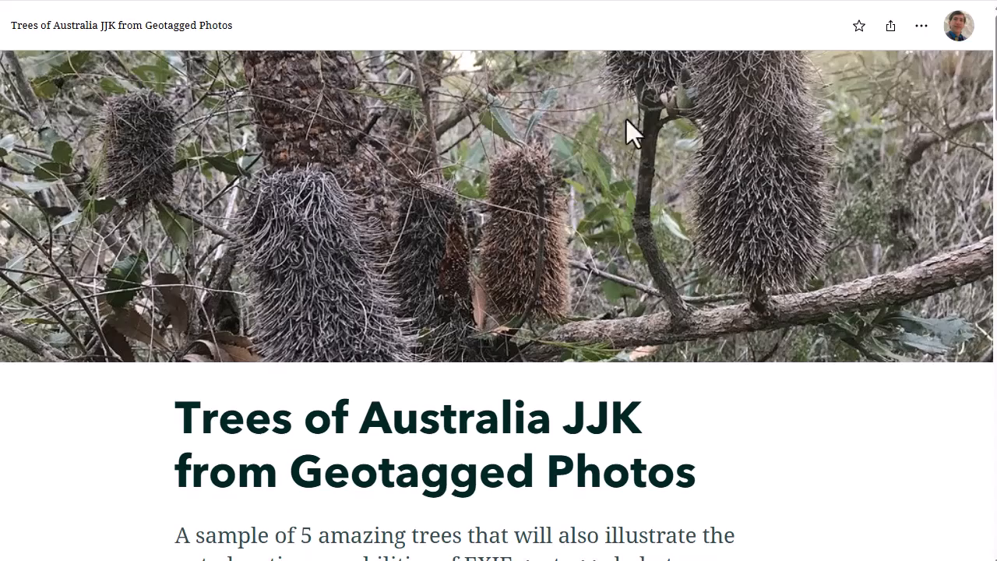
Check the published story in a separate browser window, viewing the Melbourne tour stop and the enlarged Canberra eucalyptus photo
key(F11)
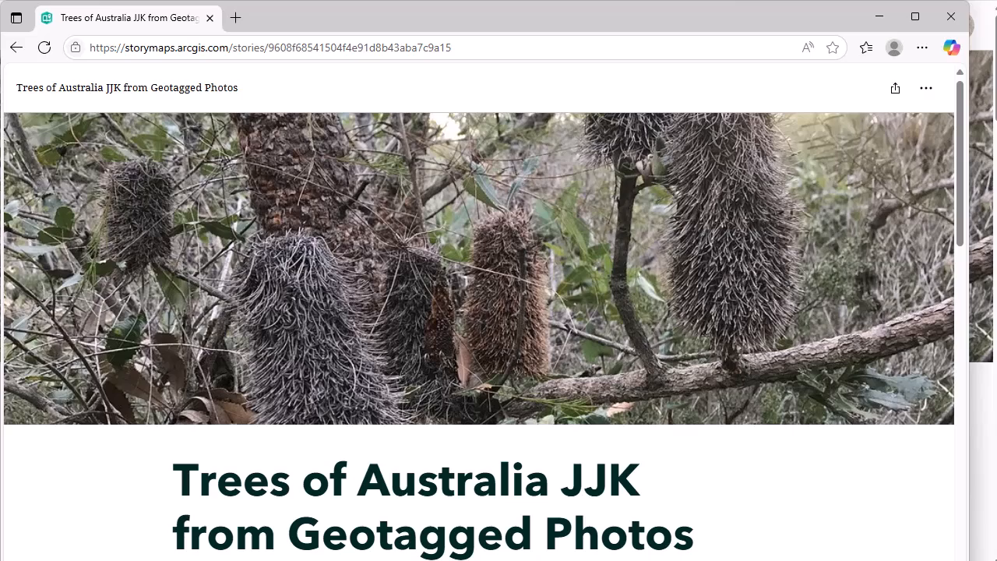
drag(969, 560, 996, 554)
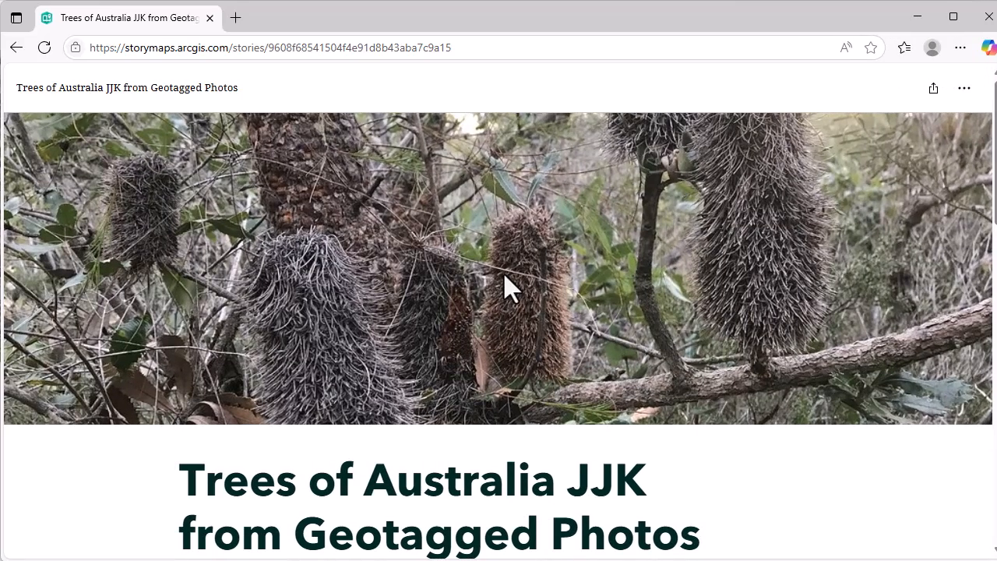
scroll(505, 277, down, 10)
scroll(504, 273, down, 2)
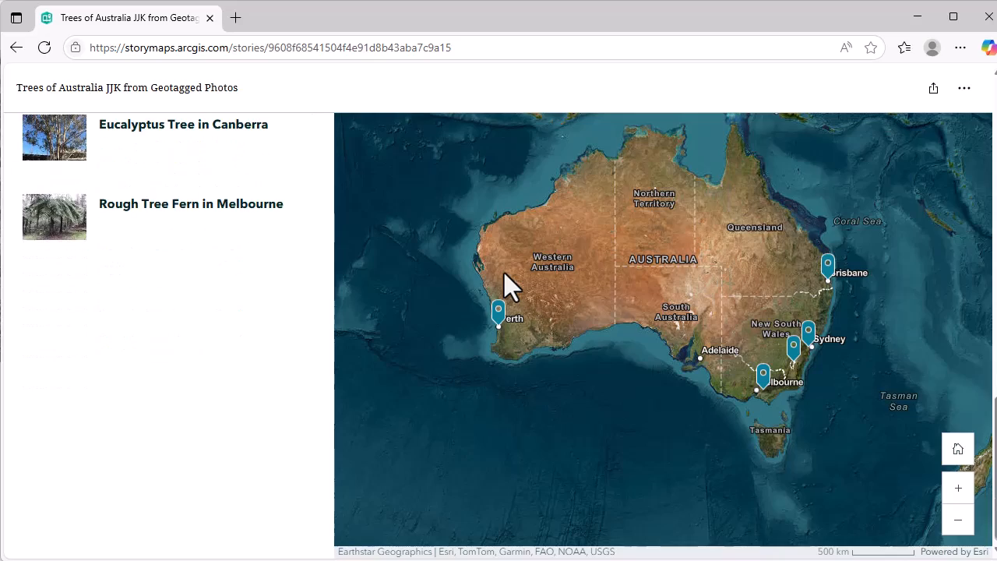
click(156, 231)
scroll(154, 230, down, 2)
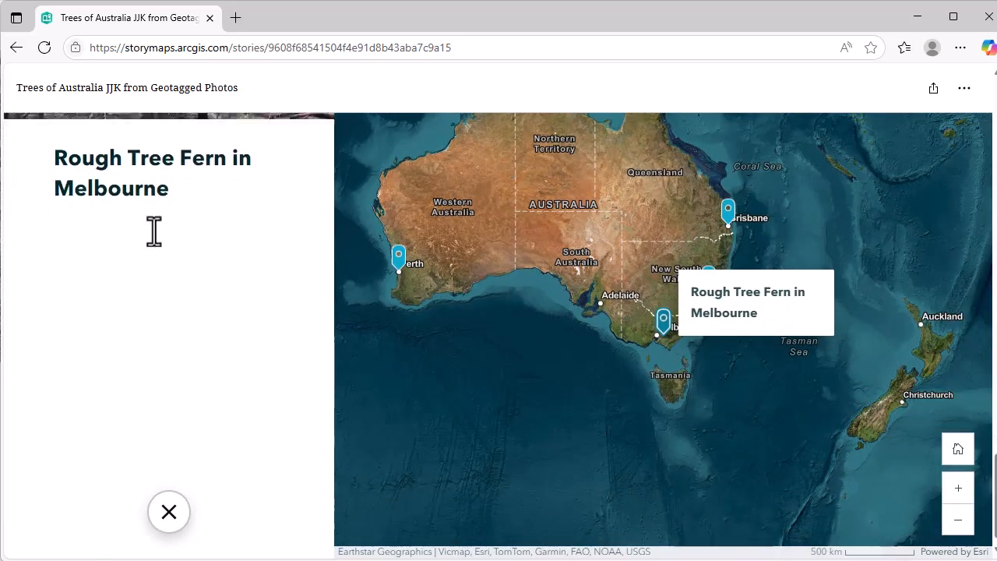
scroll(154, 229, up, 4)
click(158, 196)
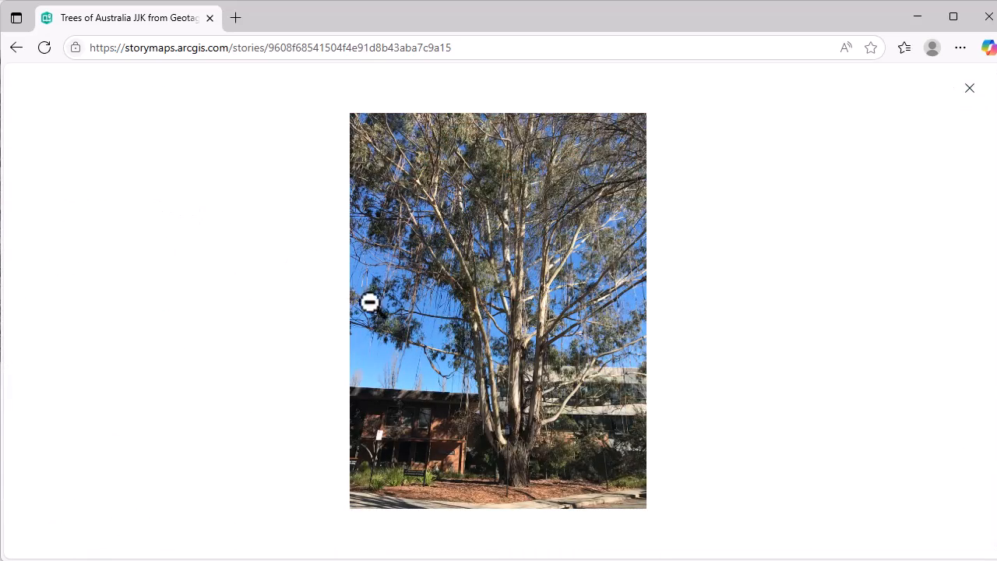
click(958, 88)
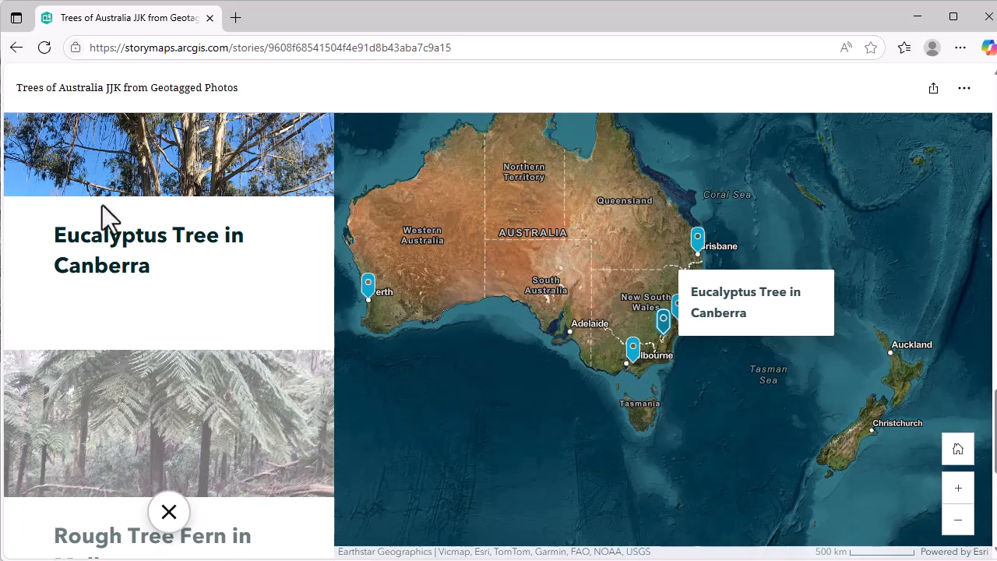
scroll(120, 272, up, 4)
scroll(120, 272, up, 5)
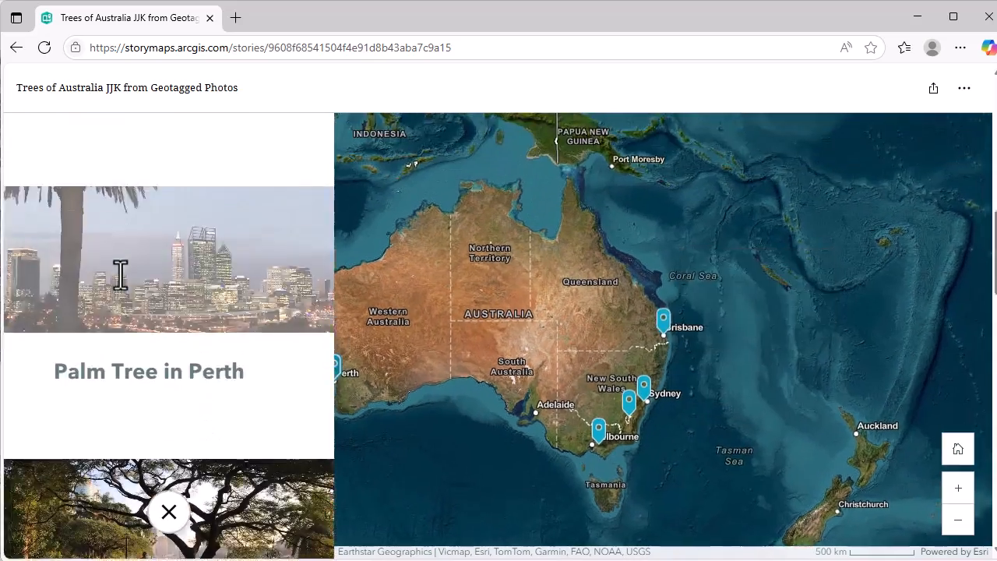
scroll(224, 215, up, 4)
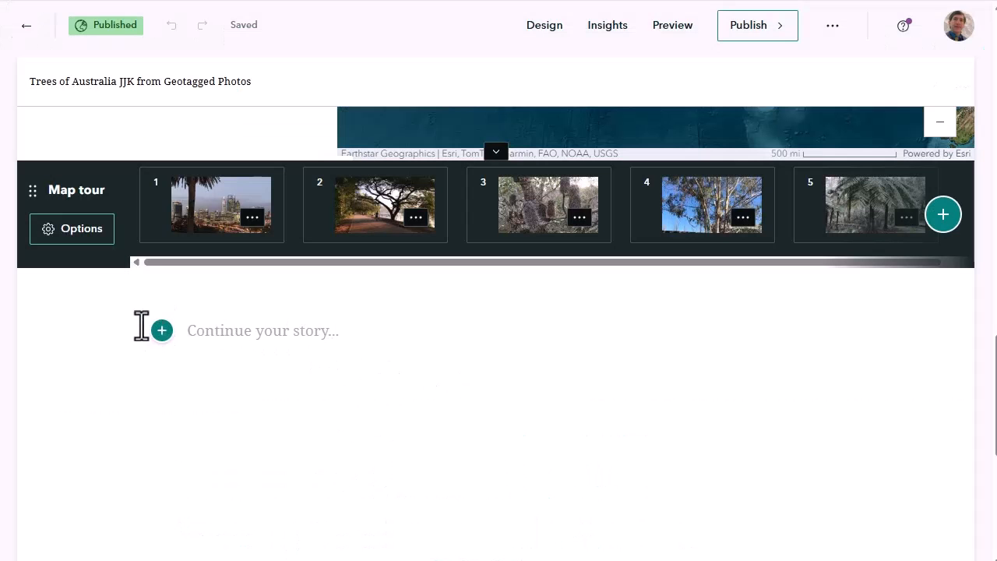
Insert a second map tour below the existing one in the story, choosing to build it from uploaded photos
click(161, 330)
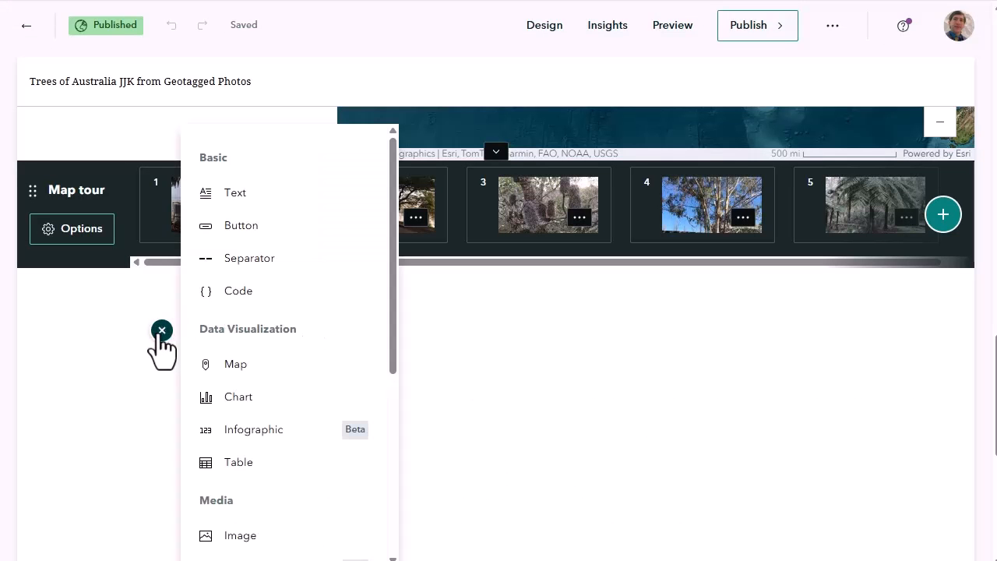
scroll(317, 363, down, 5)
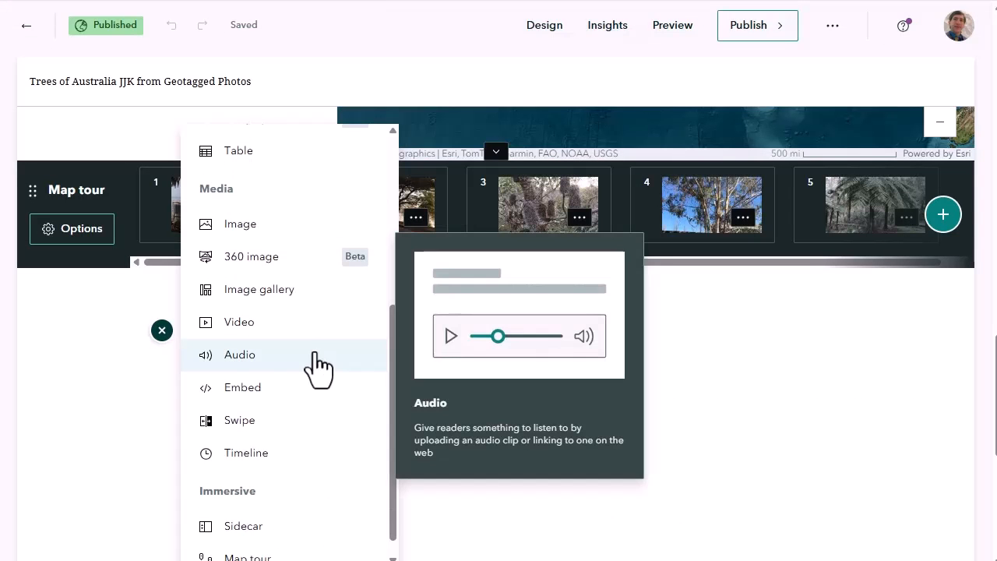
scroll(316, 363, down, 1)
click(292, 541)
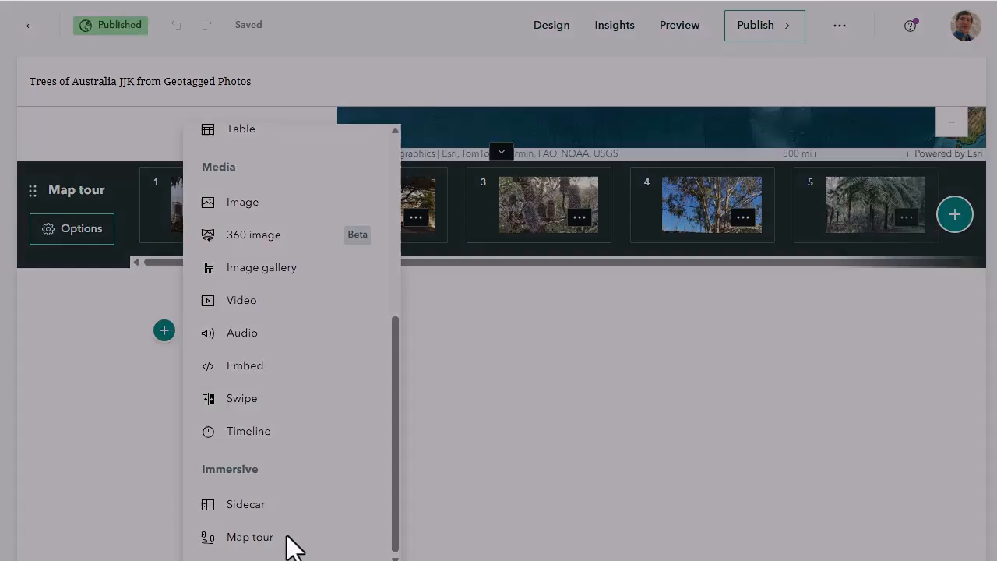
click(407, 296)
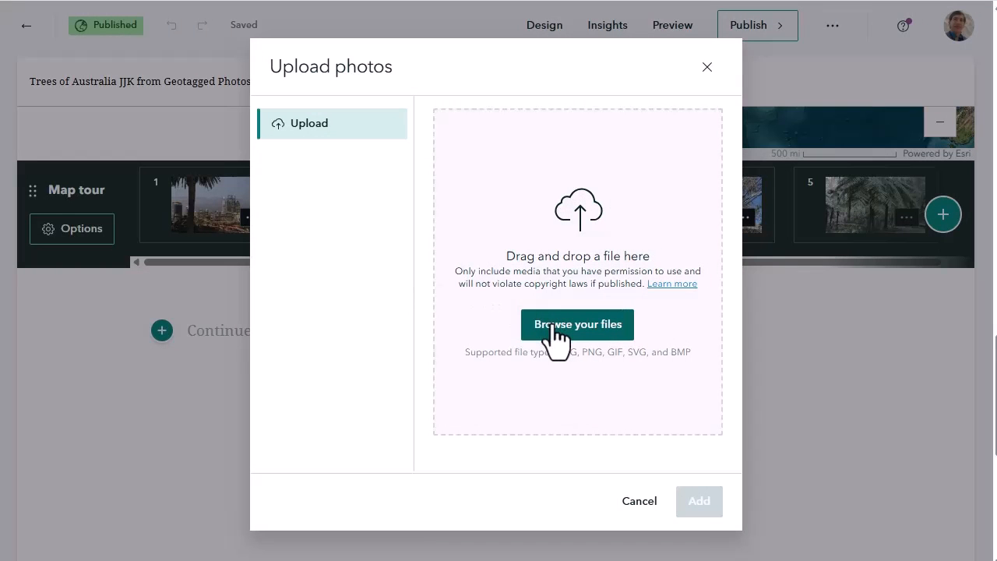
Upload all five photos from the "Trees of Australia EXIF Geotagged Photos" folder into the tour and save it with the Map focused guided layout
click(578, 324)
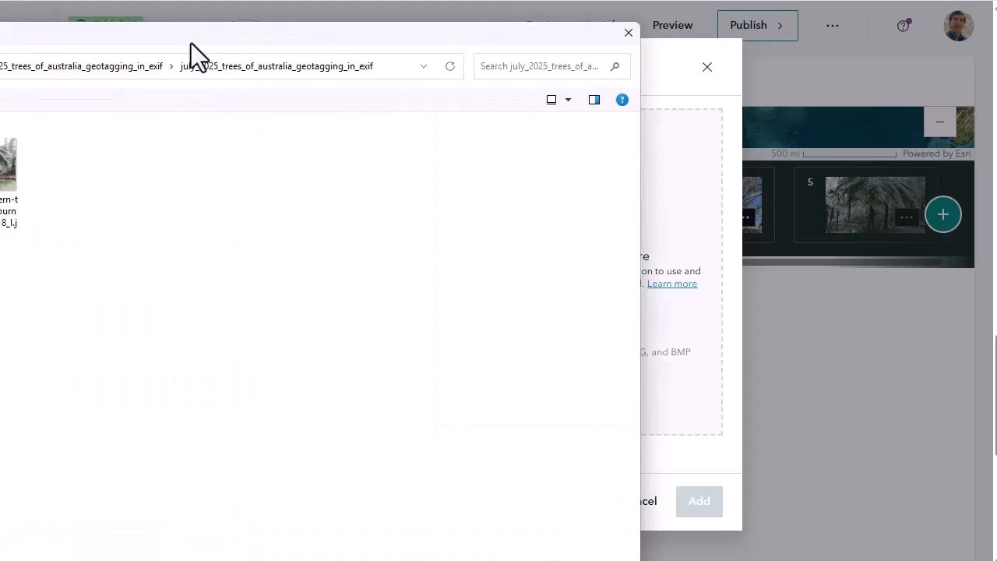
drag(685, 42, 620, 32)
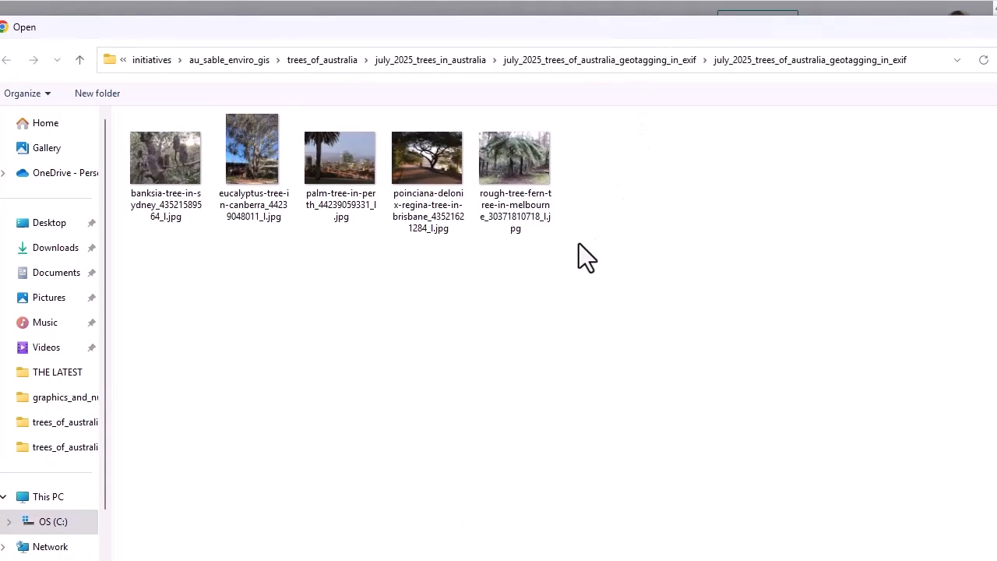
double_click(231, 140)
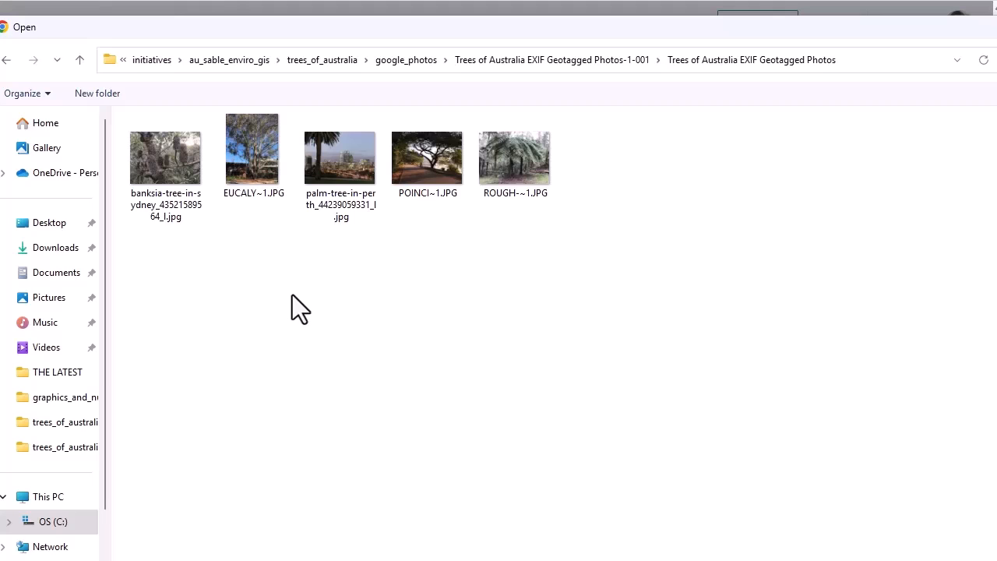
drag(564, 271, 186, 136)
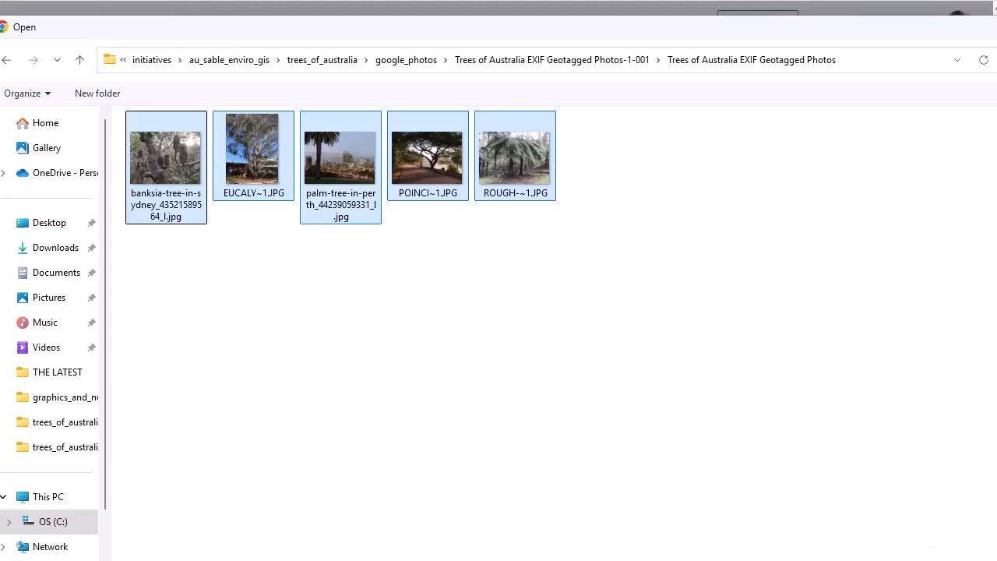
key(Return)
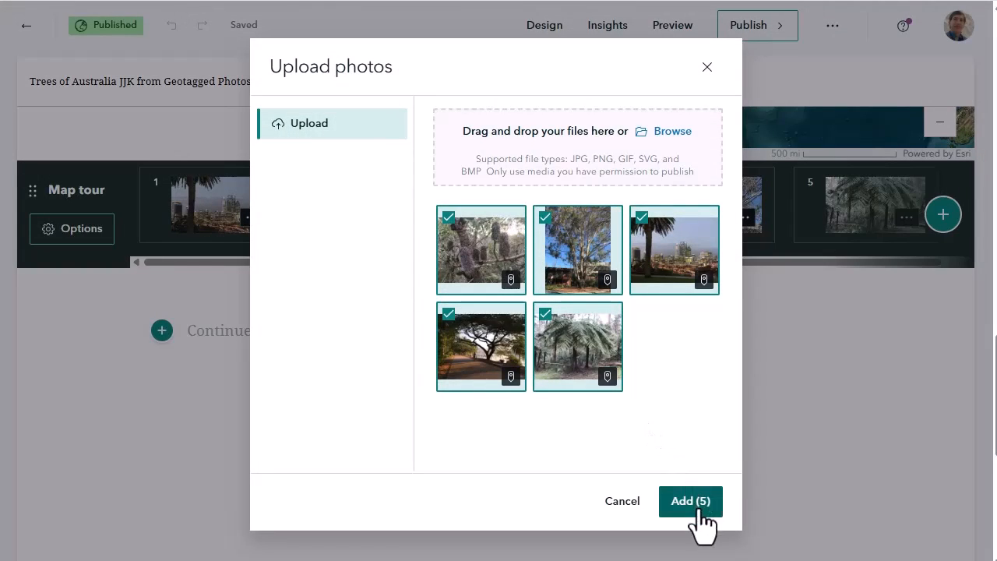
click(695, 511)
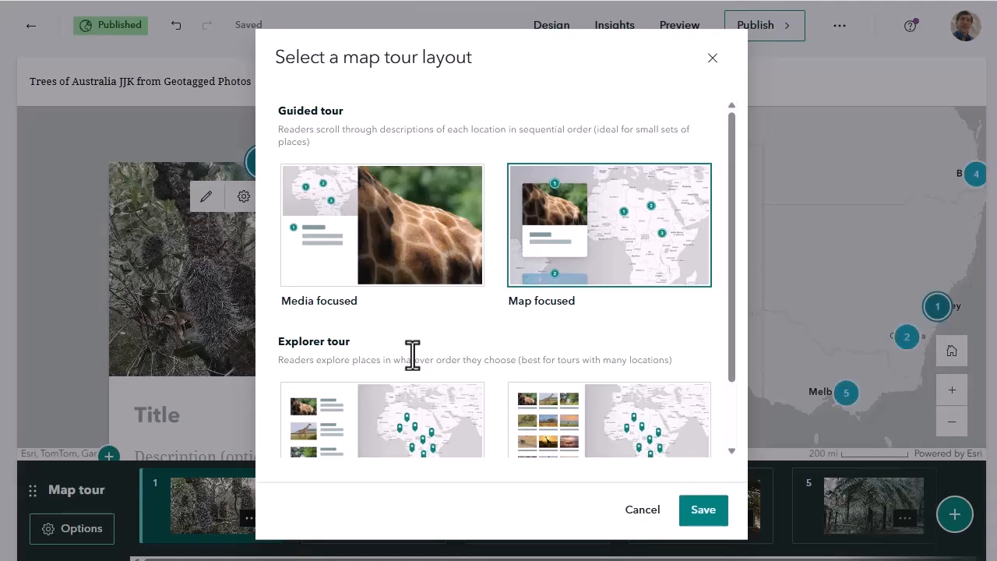
click(704, 514)
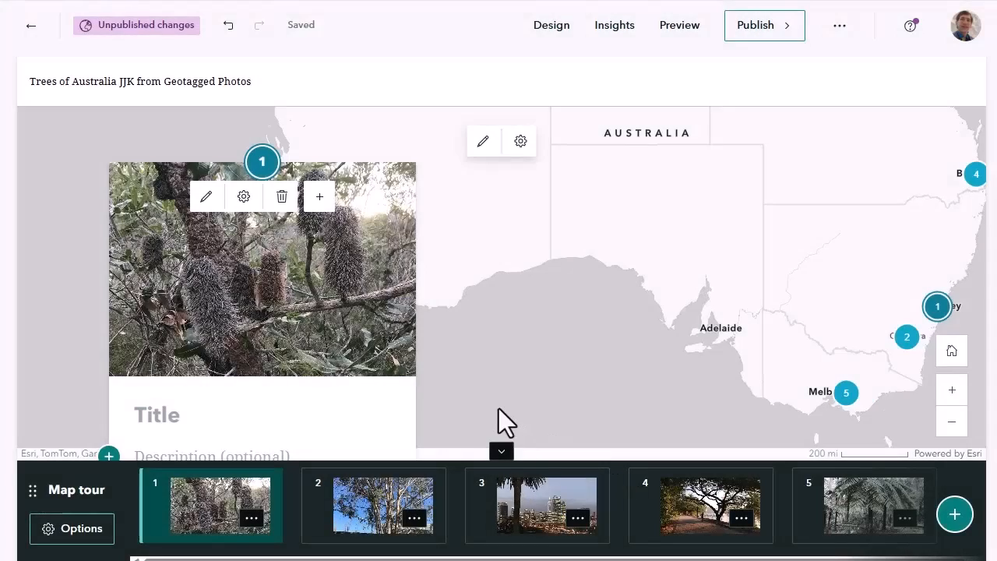
Switch to the Google Photos album "Trees of Australia EXIF Geotagged Photos" and look over its tree photos
scroll(301, 368, down, 1)
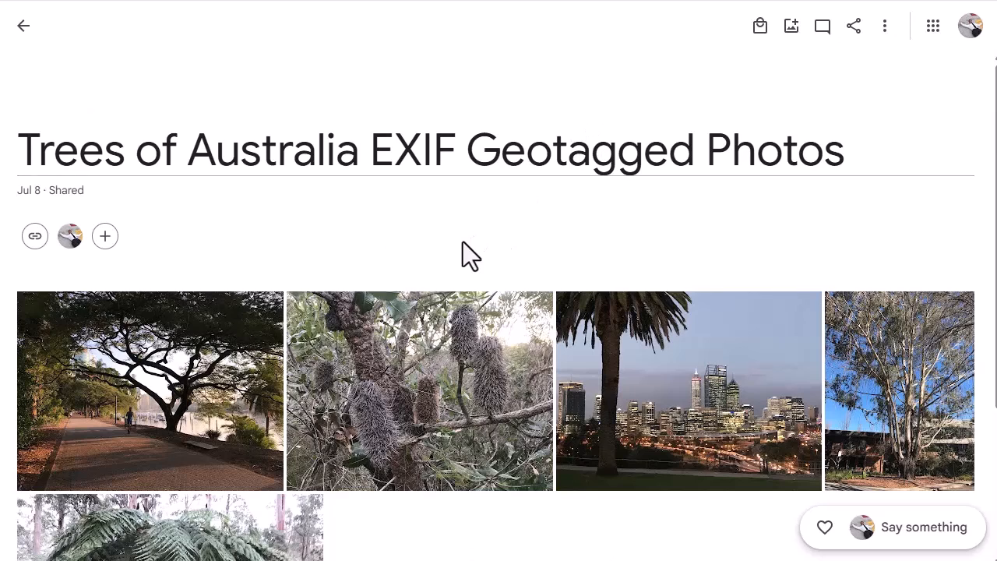
scroll(462, 243, down, 3)
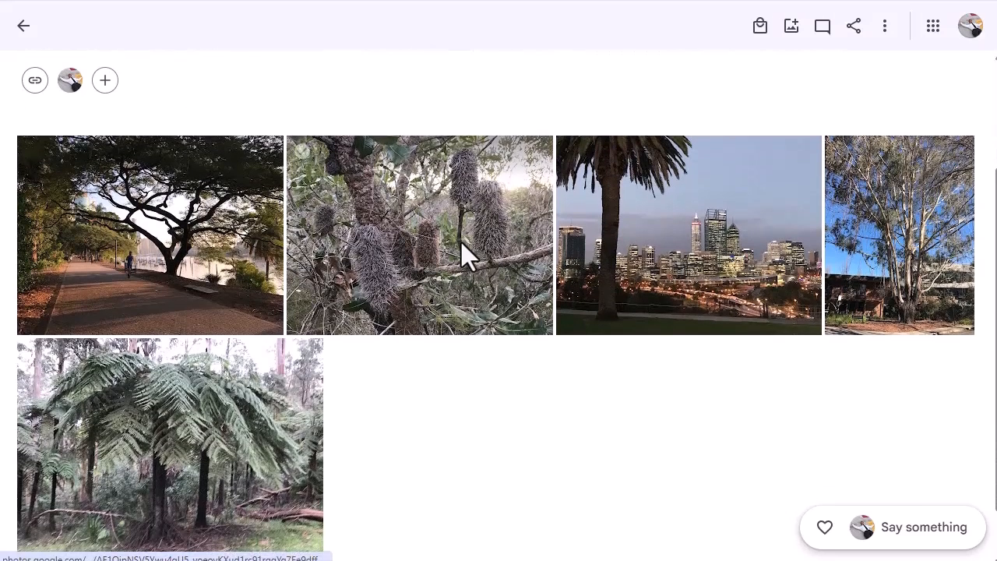